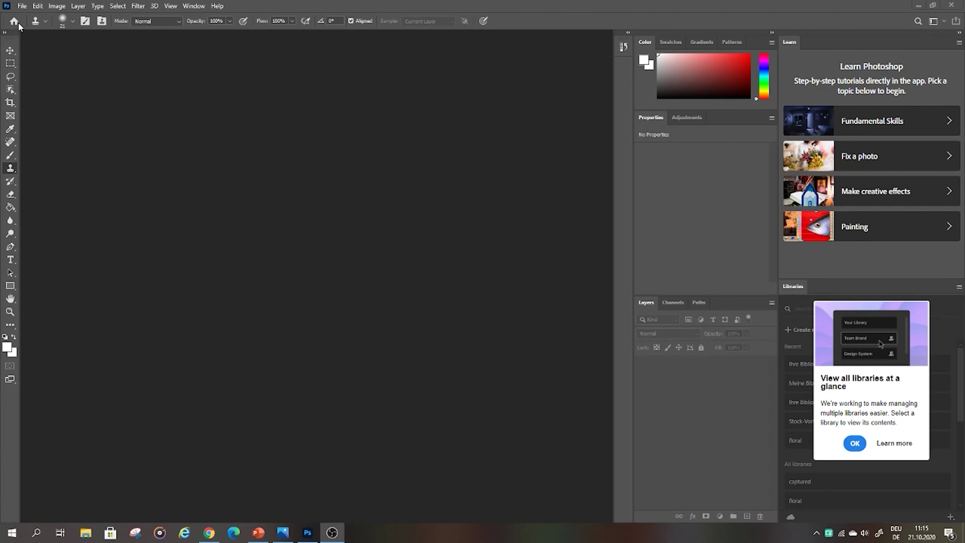
Step: Open the photo IMG_20201021_105502 from the Downloads folder
{"action": "left_click", "coordinate": [22, 6]}
{"action": "left_click", "coordinate": [57, 25]}
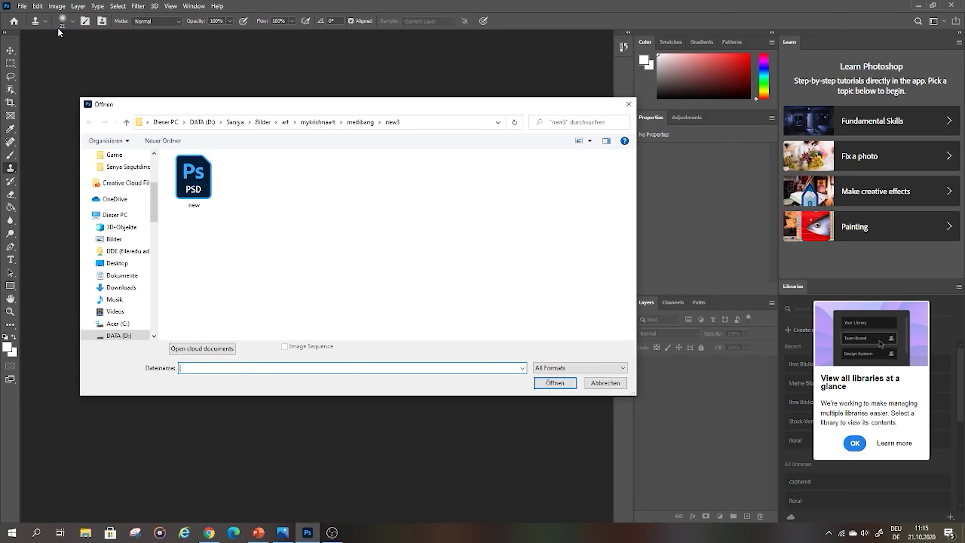
{"action": "scroll", "coordinate": [127, 164], "scroll_direction": "up", "scroll_amount": 3}
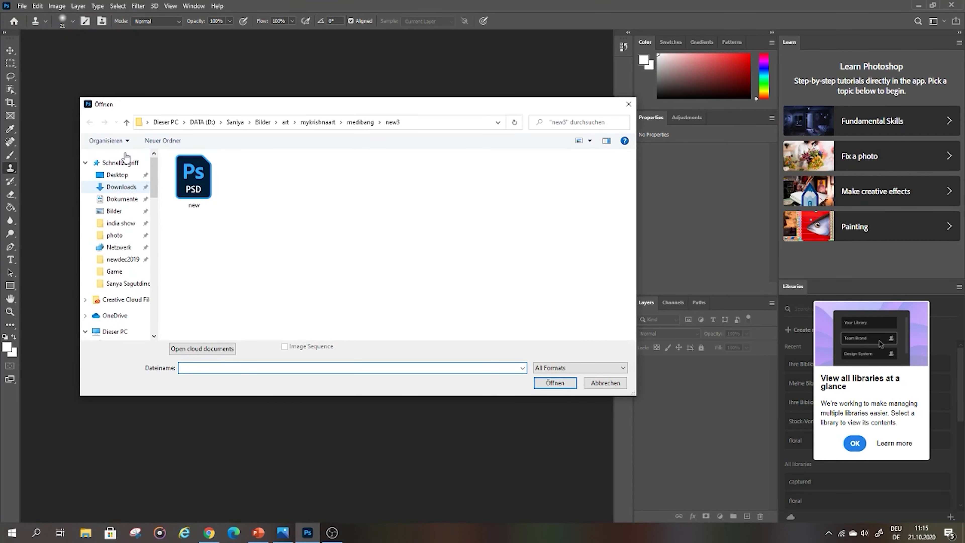
{"action": "left_click", "coordinate": [116, 187]}
{"action": "left_click", "coordinate": [247, 239]}
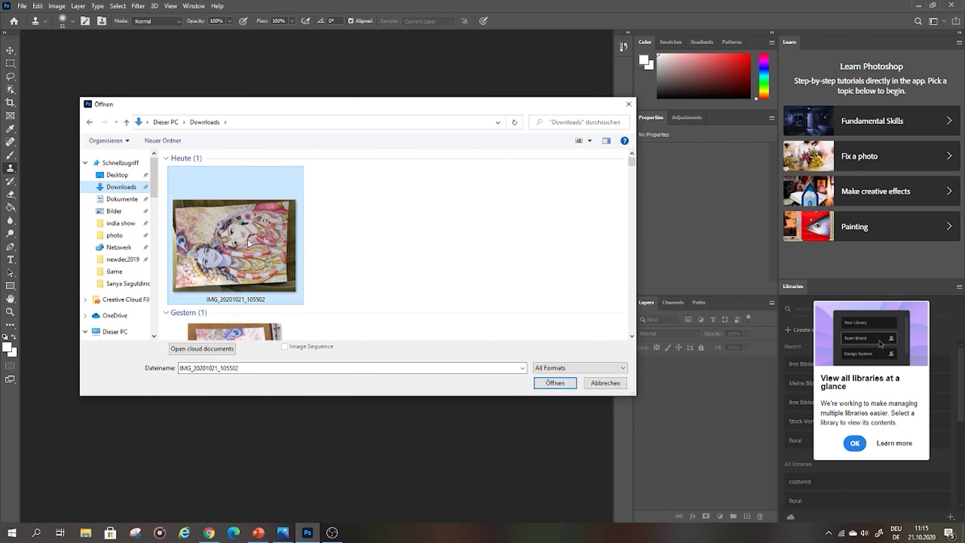
{"action": "left_click", "coordinate": [555, 383]}
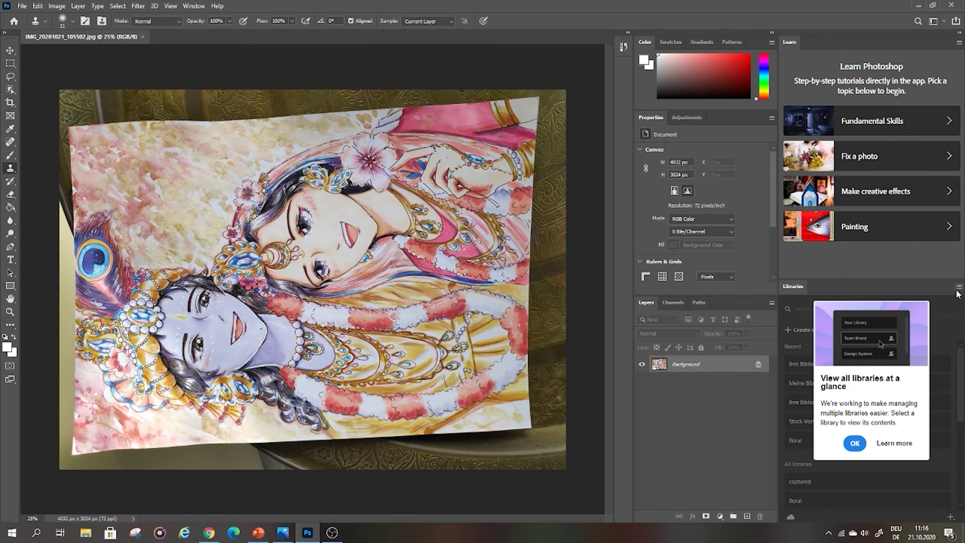
Step: Close the Libraries and Learn panels and bring the Adjustments panel to the front
{"action": "left_click", "coordinate": [959, 289]}
{"action": "left_click", "coordinate": [889, 368]}
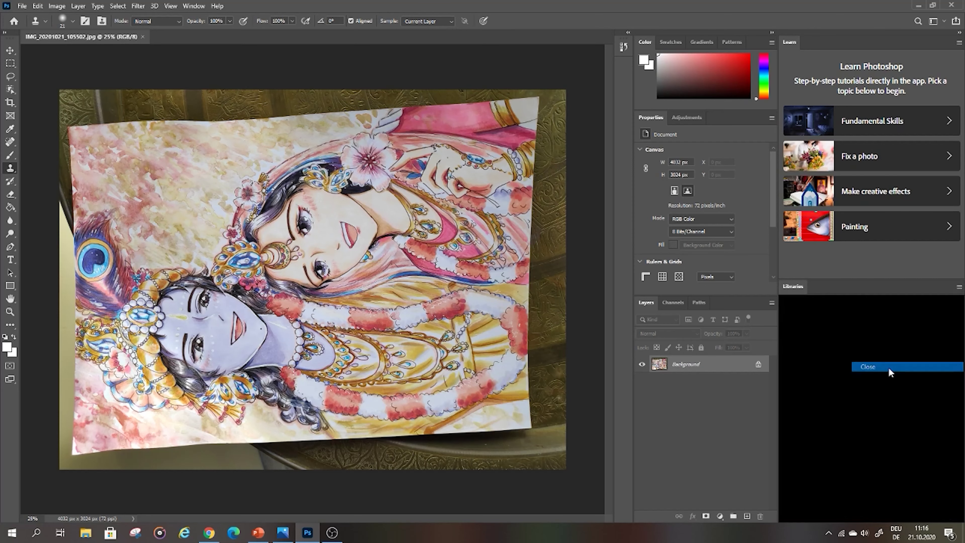
{"action": "left_click", "coordinate": [959, 42]}
{"action": "left_click", "coordinate": [946, 53]}
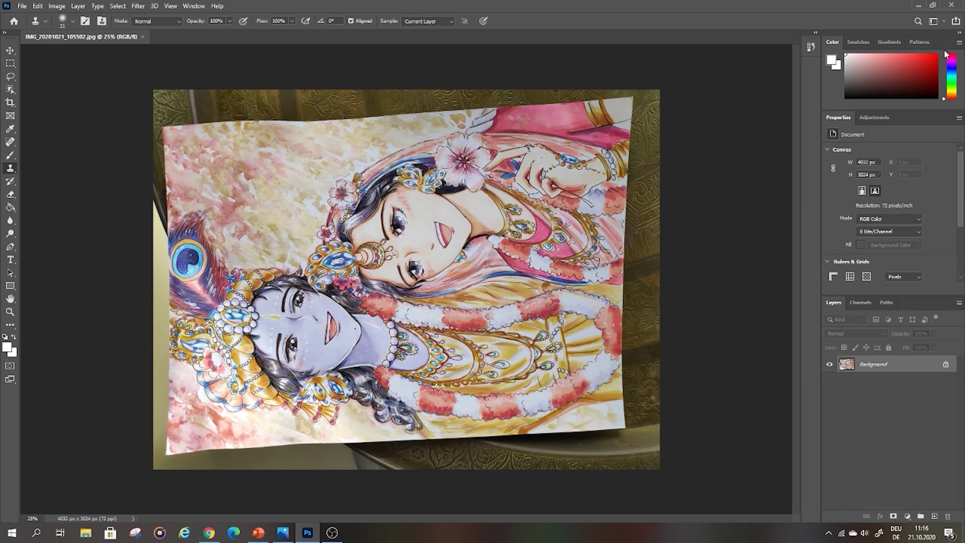
{"action": "left_click", "coordinate": [869, 119]}
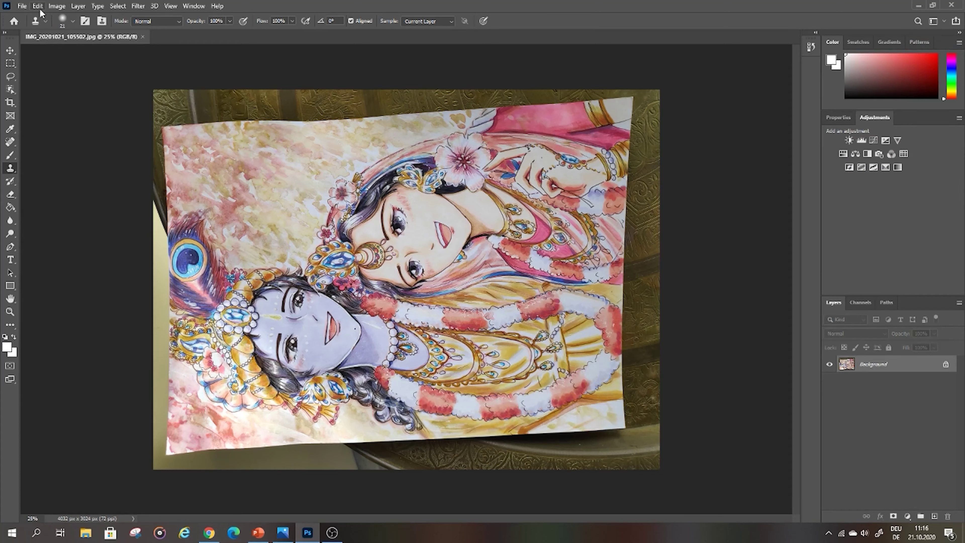
Step: Rotate the whole image 90° clockwise so the painting stands upright
{"action": "left_click", "coordinate": [57, 6]}
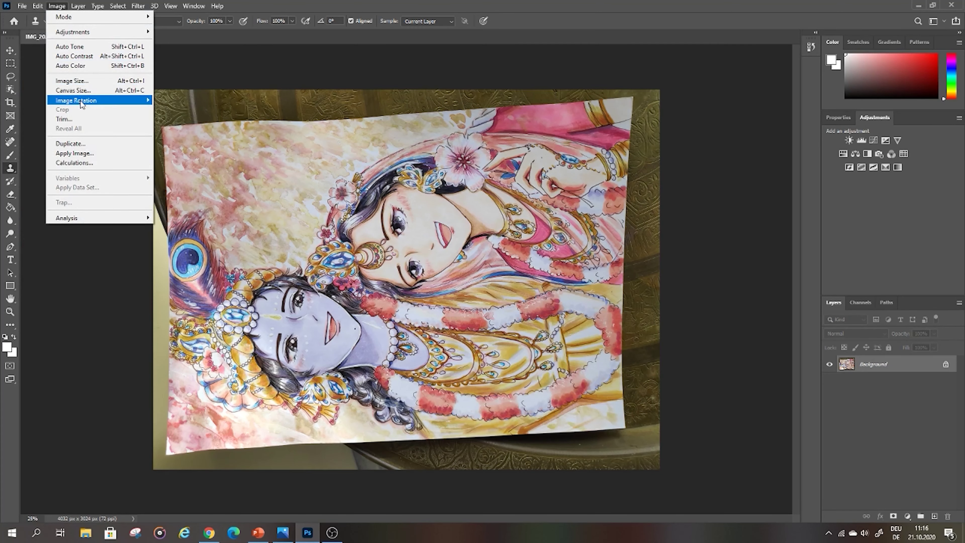
{"action": "mouse_move", "coordinate": [82, 106]}
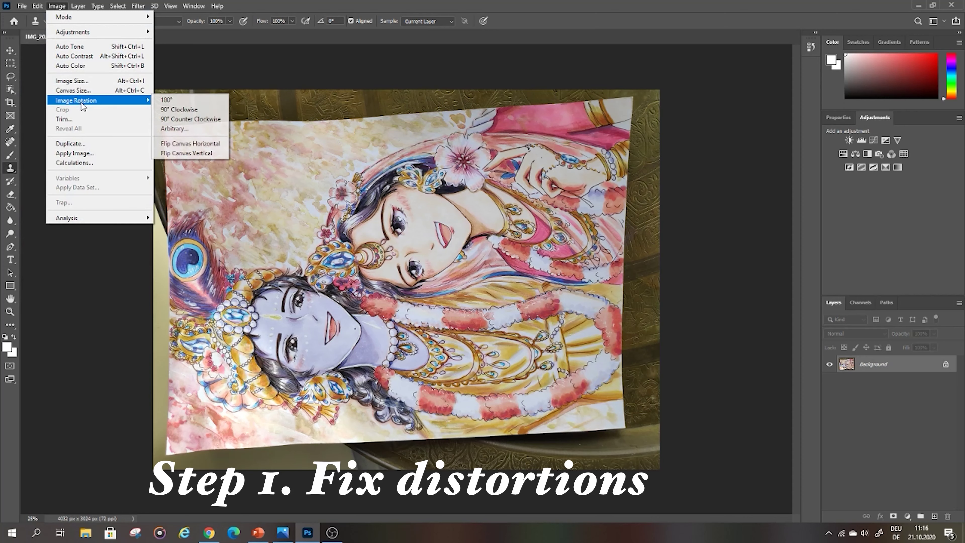
{"action": "left_click", "coordinate": [184, 113]}
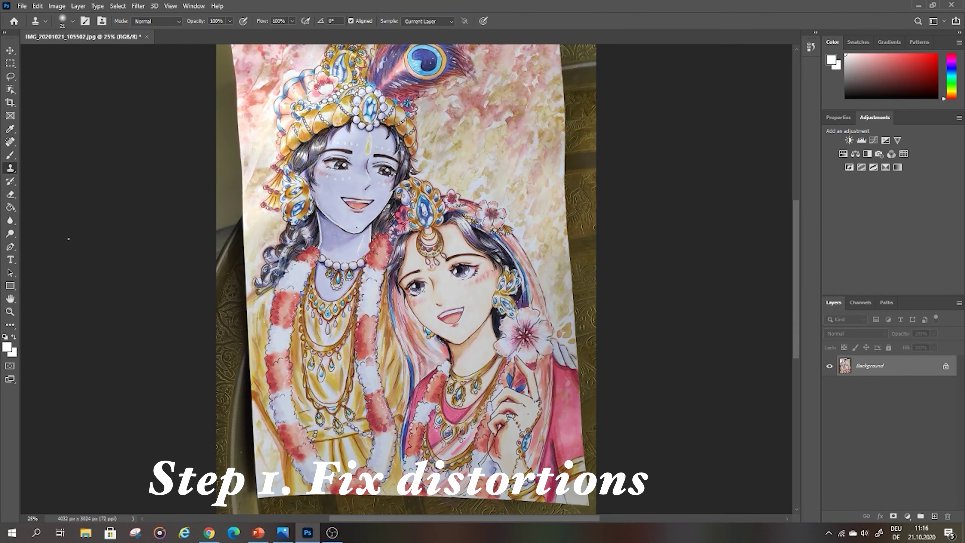
Step: Crop the excess tabletop above and below the painting, keeping the full 3024 px width and a height of about 3746 px
{"action": "left_click", "coordinate": [10, 311]}
{"action": "left_click", "coordinate": [319, 317], "text": "alt"}
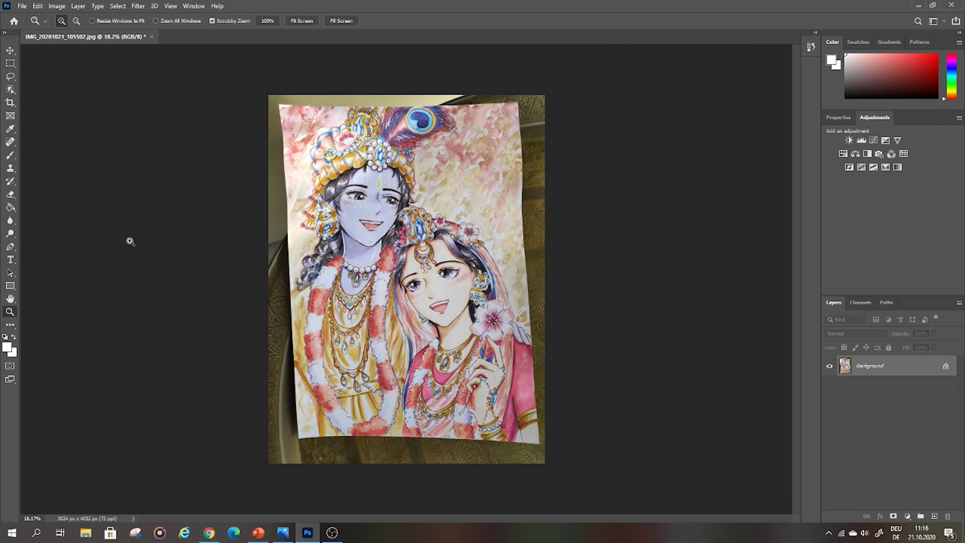
{"action": "left_click", "coordinate": [9, 103]}
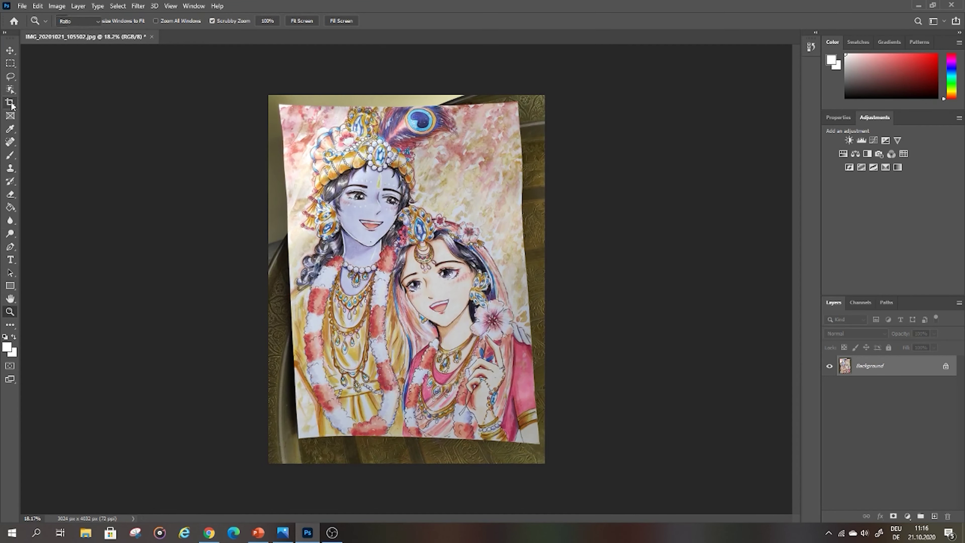
{"action": "left_click_drag", "start_coordinate": [409, 94], "coordinate": [419, 104]}
{"action": "left_click_drag", "start_coordinate": [550, 315], "coordinate": [542, 288]}
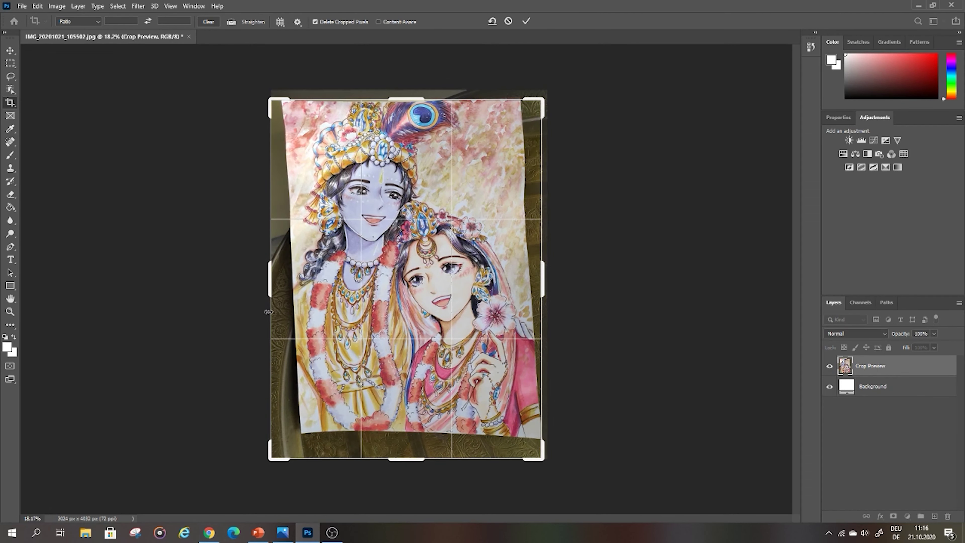
{"action": "left_click_drag", "start_coordinate": [410, 461], "coordinate": [411, 448]}
{"action": "left_click_drag", "start_coordinate": [542, 282], "coordinate": [546, 281]}
{"action": "left_click_drag", "start_coordinate": [405, 111], "coordinate": [404, 107]}
{"action": "double_click", "coordinate": [465, 259]}
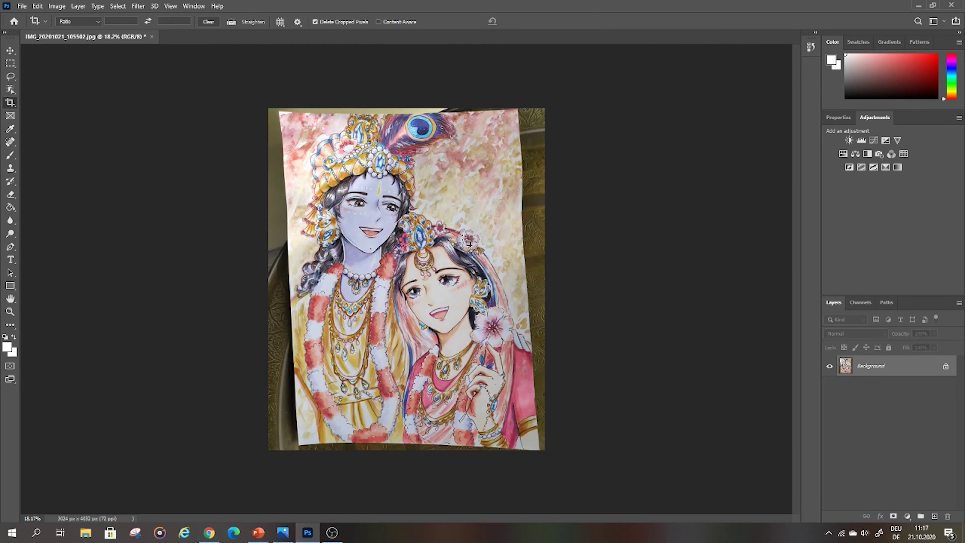
Step: Duplicate the Background layer and free-transform the copy so the painting's side edges run straight and vertical
{"action": "left_click", "coordinate": [10, 63]}
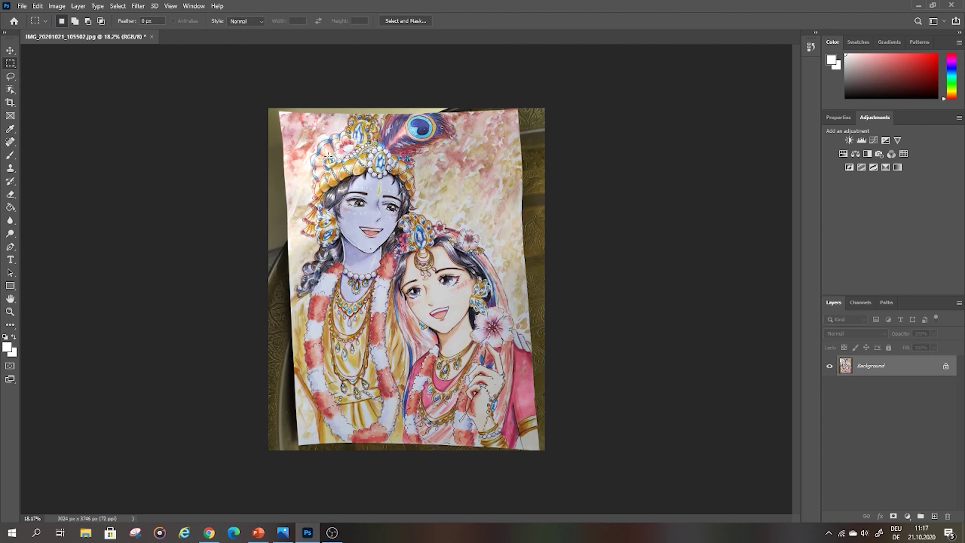
{"action": "left_click_drag", "start_coordinate": [897, 374], "coordinate": [935, 516]}
{"action": "key", "text": "ctrl+t"}
{"action": "left_click_drag", "start_coordinate": [575, 225], "coordinate": [578, 236]}
{"action": "key", "text": "Return"}
Step: Crop both sides of the image to the painting's edges, keeping the full height
{"action": "key", "text": "c"}
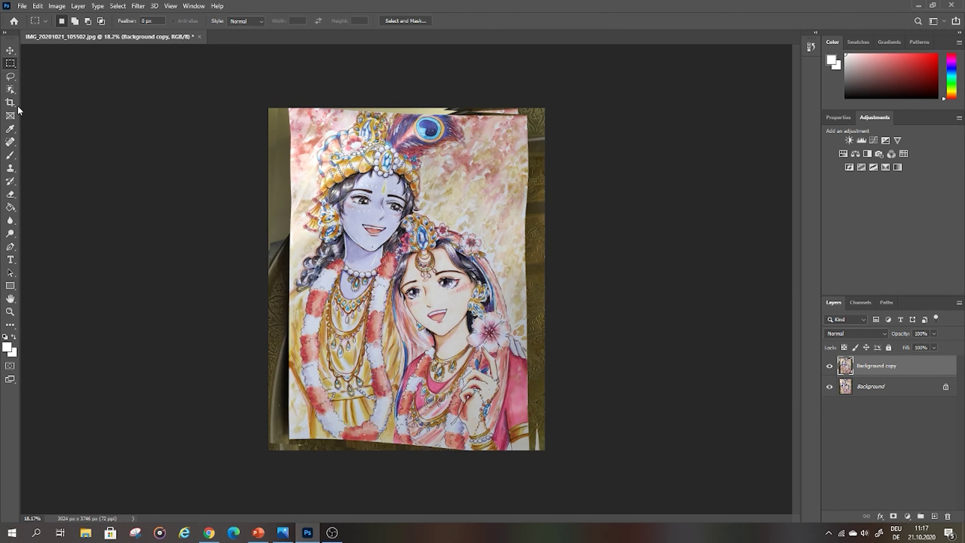
{"action": "left_click_drag", "start_coordinate": [267, 272], "coordinate": [289, 272]}
{"action": "left_click_drag", "start_coordinate": [536, 283], "coordinate": [529, 281]}
{"action": "left_click_drag", "start_coordinate": [415, 107], "coordinate": [418, 107]}
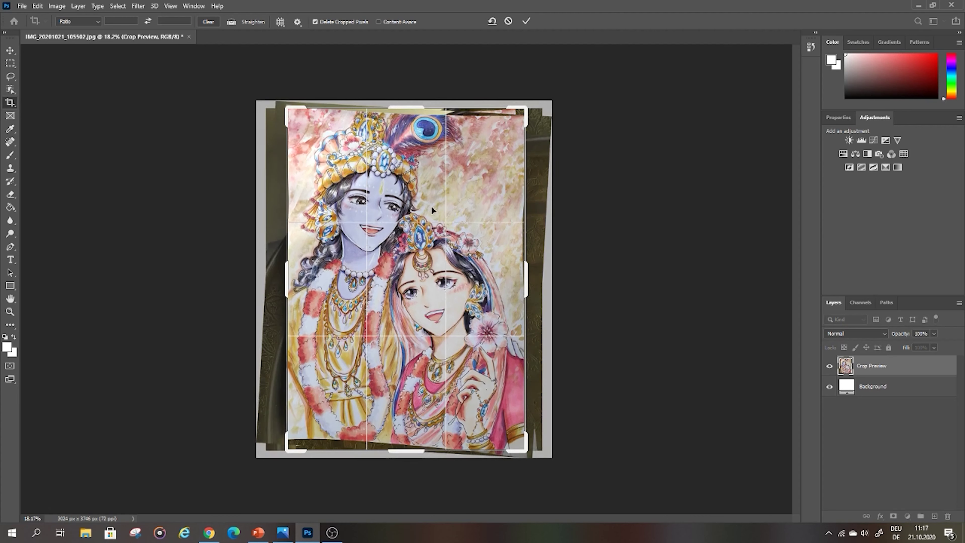
{"action": "double_click", "coordinate": [432, 207]}
Step: Select the upper strip of the painting and warp its corners and top edge outward to fill the canvas, then deselect
{"action": "key", "text": "m"}
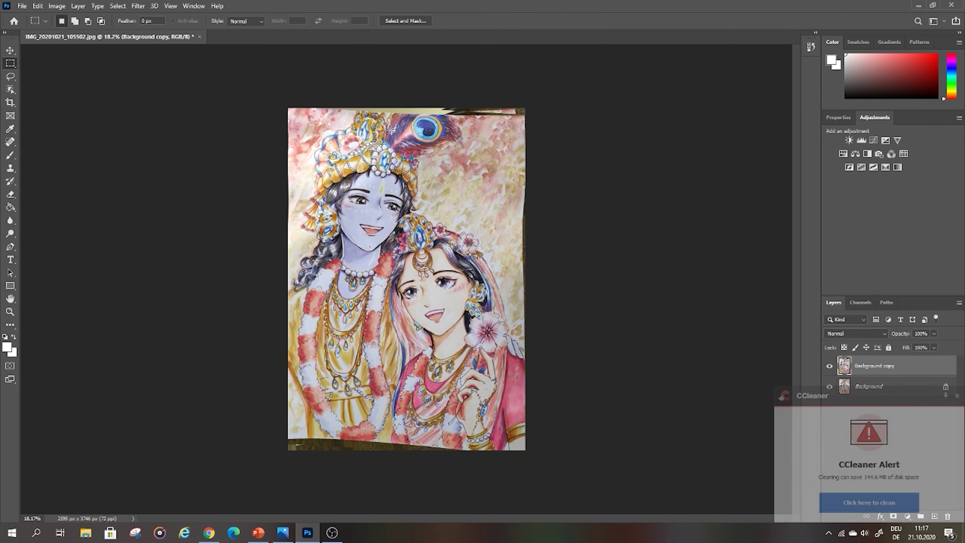
{"action": "right_click", "coordinate": [453, 140]}
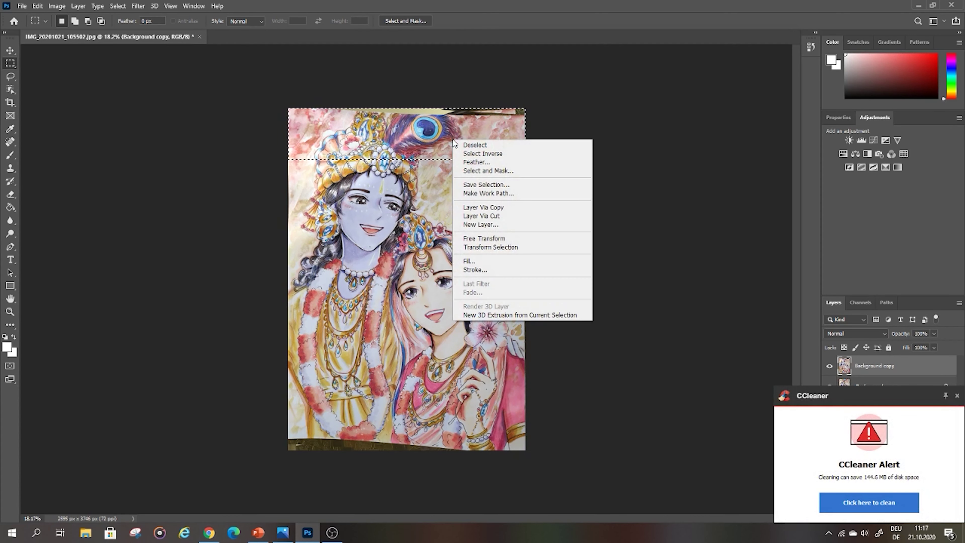
{"action": "left_click", "coordinate": [504, 247]}
{"action": "right_click", "coordinate": [485, 147]}
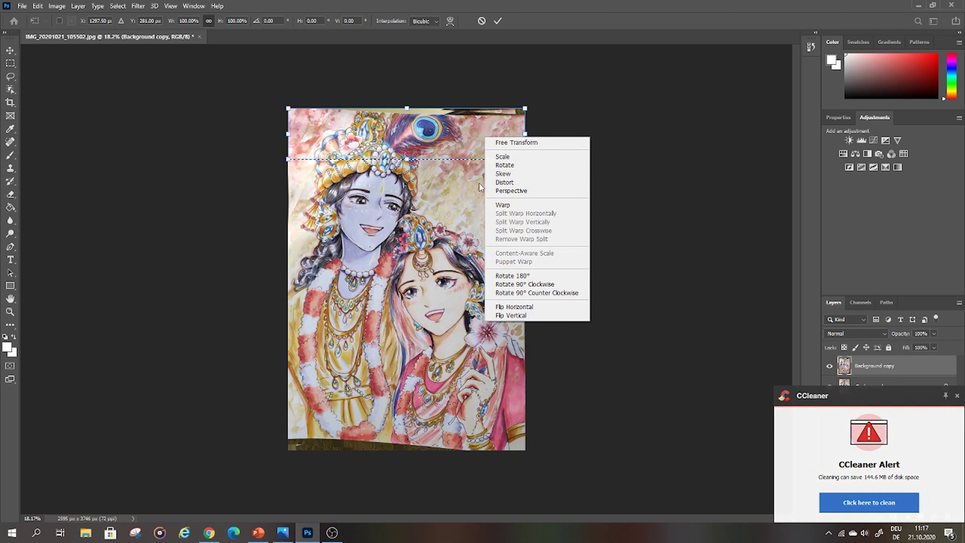
{"action": "left_click", "coordinate": [504, 204]}
{"action": "left_click_drag", "start_coordinate": [525, 111], "coordinate": [529, 99]}
{"action": "left_click_drag", "start_coordinate": [447, 105], "coordinate": [445, 95]}
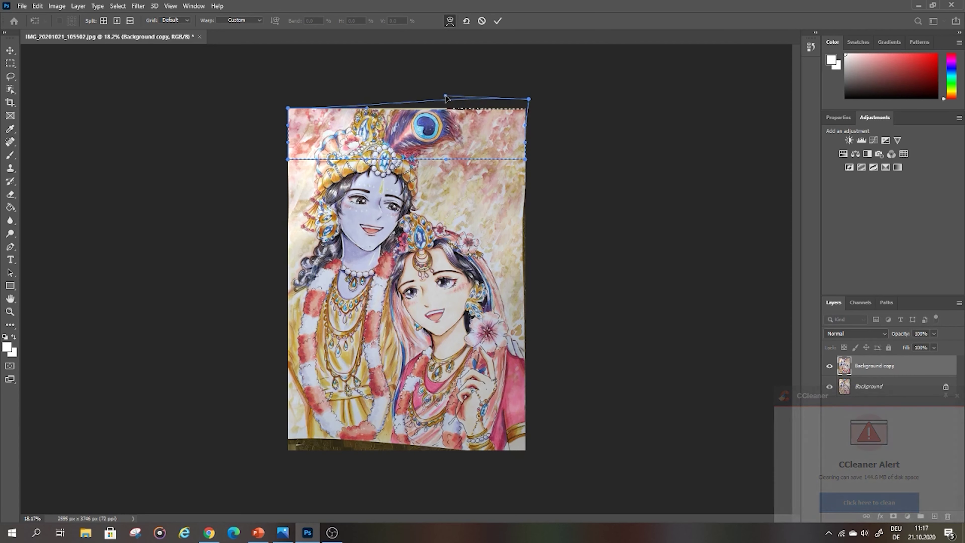
{"action": "left_click_drag", "start_coordinate": [364, 101], "coordinate": [365, 105]}
{"action": "left_click_drag", "start_coordinate": [288, 108], "coordinate": [286, 110]}
{"action": "left_click_drag", "start_coordinate": [528, 99], "coordinate": [531, 103]}
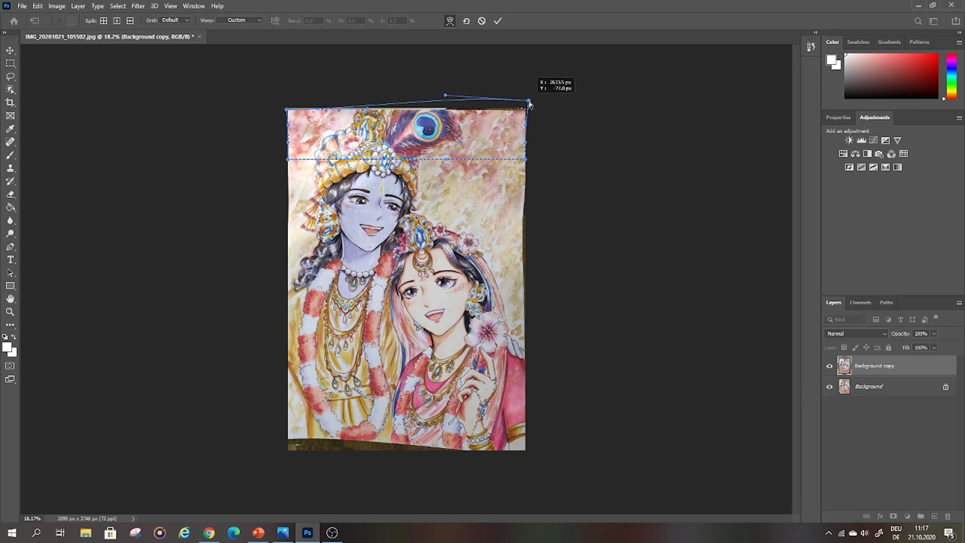
{"action": "key", "text": "Return"}
{"action": "key", "text": "ctrl+d"}
Step: Select the lower strip of the painting and warp its bottom edge downward to cover the dark background, then deselect
{"action": "left_click_drag", "start_coordinate": [259, 405], "coordinate": [538, 514]}
{"action": "right_click", "coordinate": [381, 428]}
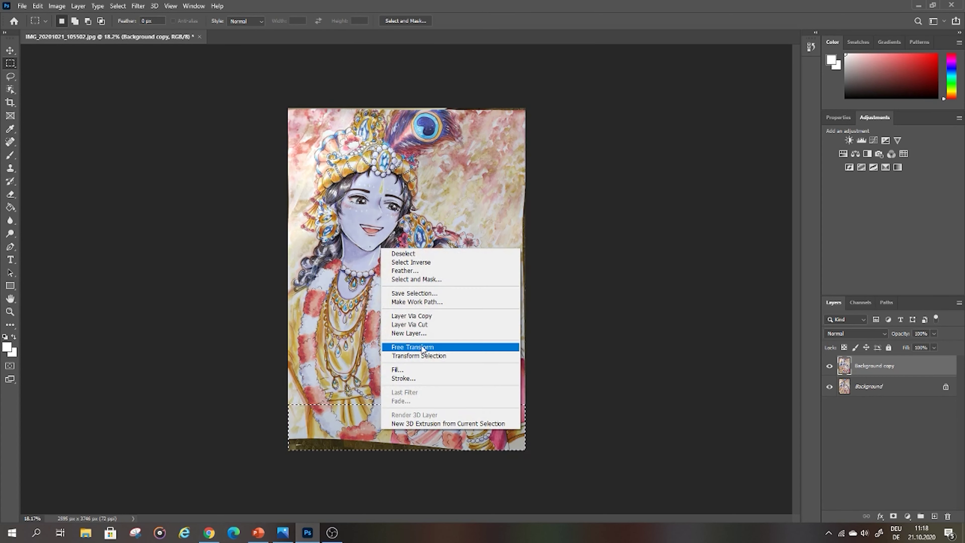
{"action": "left_click", "coordinate": [425, 346]}
{"action": "right_click", "coordinate": [401, 423]}
{"action": "left_click", "coordinate": [418, 306]}
{"action": "left_click_drag", "start_coordinate": [288, 450], "coordinate": [284, 470]}
{"action": "left_click_drag", "start_coordinate": [365, 464], "coordinate": [371, 464]}
{"action": "left_click_drag", "start_coordinate": [525, 451], "coordinate": [527, 449]}
{"action": "left_click_drag", "start_coordinate": [446, 451], "coordinate": [447, 444]}
{"action": "left_click_drag", "start_coordinate": [288, 420], "coordinate": [288, 428]}
{"action": "key", "text": "Return"}
{"action": "key", "text": "ctrl+d"}
Step: Warp the painting's lower-left section downward to close the remaining gap along the bottom edge
{"action": "key", "text": "c"}
{"action": "left_click", "coordinate": [535, 255]}
{"action": "left_click", "coordinate": [418, 313]}
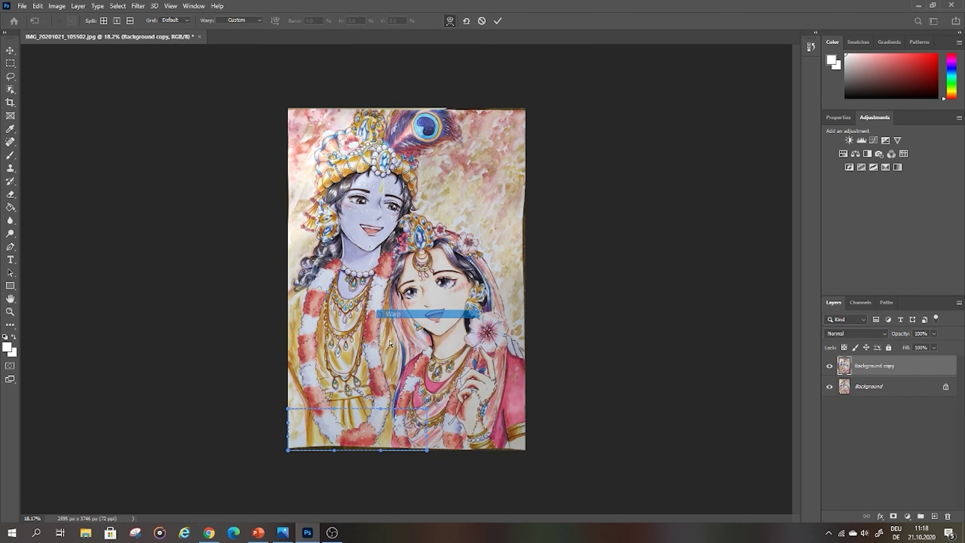
{"action": "left_click_drag", "start_coordinate": [380, 451], "coordinate": [381, 456]}
{"action": "left_click_drag", "start_coordinate": [335, 450], "coordinate": [333, 458]}
{"action": "left_click_drag", "start_coordinate": [380, 409], "coordinate": [335, 414]}
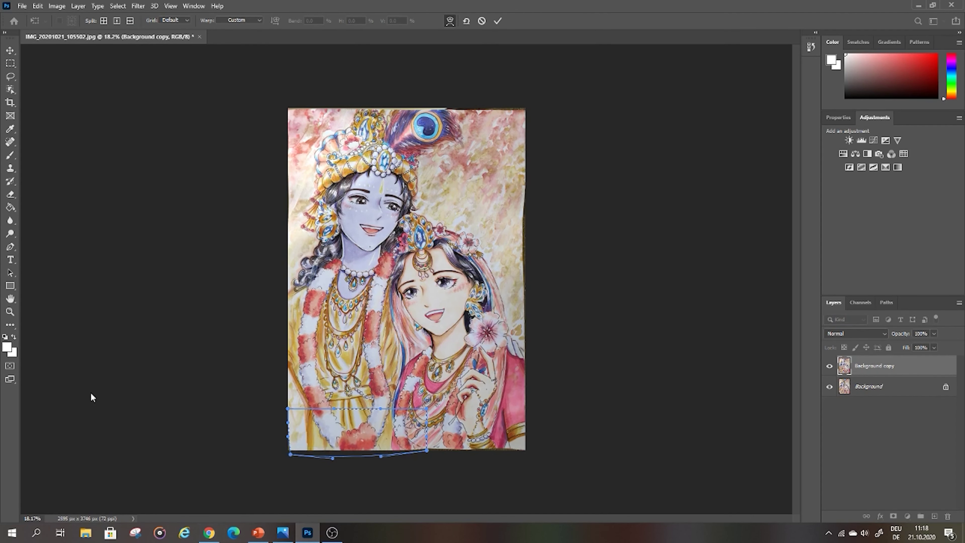
Step: Select a narrow section along the painting's right edge and warp its inward curve out to the canvas border
{"action": "left_click", "coordinate": [10, 63]}
{"action": "left_click_drag", "start_coordinate": [491, 162], "coordinate": [553, 340]}
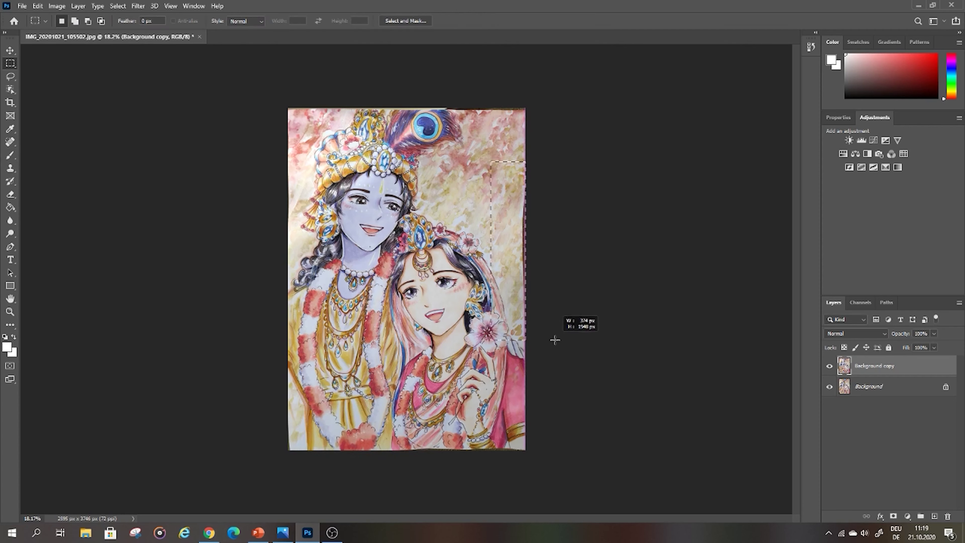
{"action": "key", "text": "ctrl+t"}
{"action": "right_click", "coordinate": [494, 183]}
{"action": "left_click", "coordinate": [513, 266]}
{"action": "left_click_drag", "start_coordinate": [526, 221], "coordinate": [529, 221]}
{"action": "left_click_drag", "start_coordinate": [525, 281], "coordinate": [530, 281]}
{"action": "key", "text": "Return"}
{"action": "key", "text": "ctrl+d"}
{"action": "key", "text": "b"}
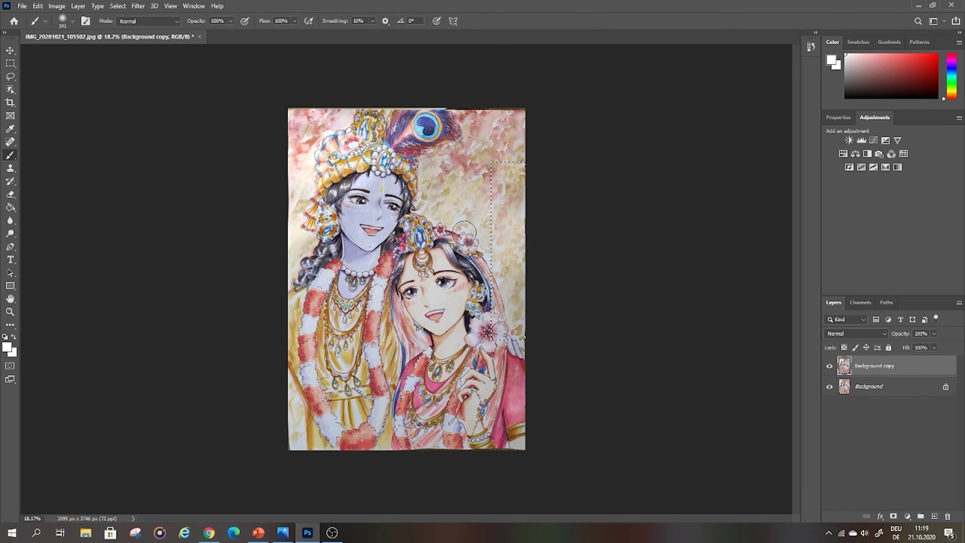
Step: Crop the thin leftover strips at the upper and lower edges, bringing the image to about 3703 px tall
{"action": "key", "text": "m"}
{"action": "left_click_drag", "start_coordinate": [286, 110], "coordinate": [552, 449]}
{"action": "key", "text": "c"}
{"action": "key", "text": "Return"}
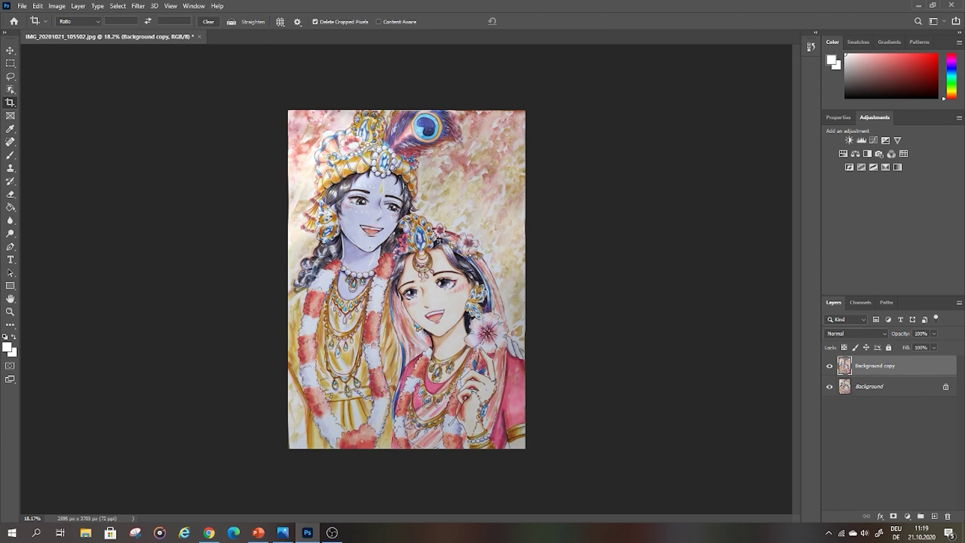
Step: Crop the remaining uneven sliver off the painting's top edge, bringing the image to about 3679 px tall
{"action": "left_click", "coordinate": [10, 312]}
{"action": "left_click", "coordinate": [426, 124]}
{"action": "left_click", "coordinate": [441, 148]}
{"action": "left_click", "coordinate": [440, 148]}
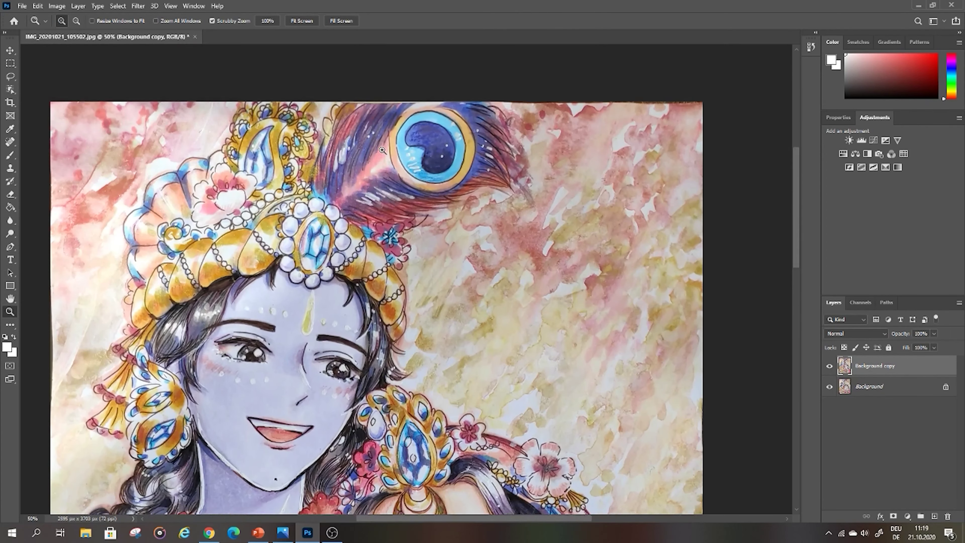
{"action": "key", "text": "c"}
{"action": "left_click_drag", "start_coordinate": [363, 107], "coordinate": [371, 112]}
{"action": "key", "text": "Return"}
Step: Inspect the painting's lower edge up close, and check the straightened image as a whole
{"action": "scroll", "coordinate": [445, 210], "scroll_direction": "down", "scroll_amount": 10}
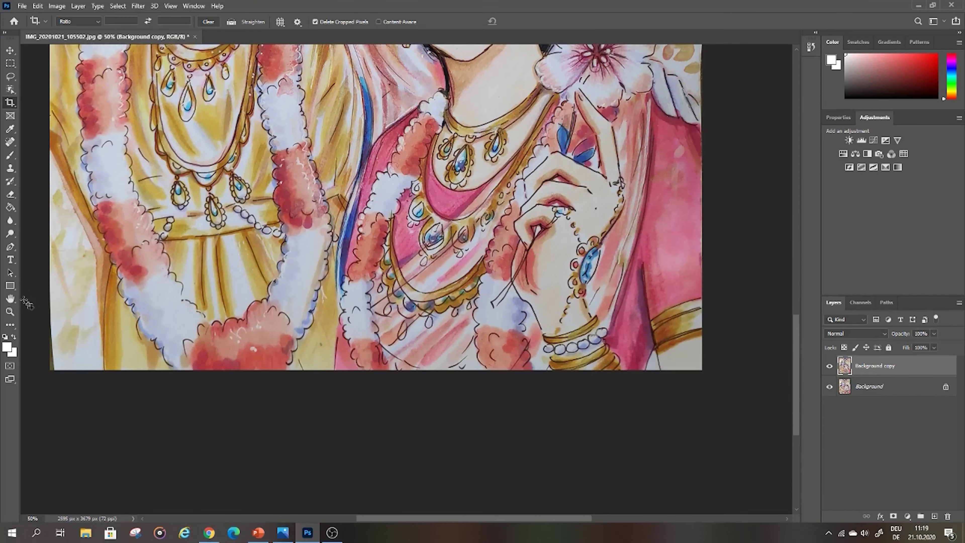
{"action": "left_click", "coordinate": [10, 311]}
{"action": "left_click", "coordinate": [243, 308]}
{"action": "left_click", "coordinate": [275, 285], "text": "alt"}
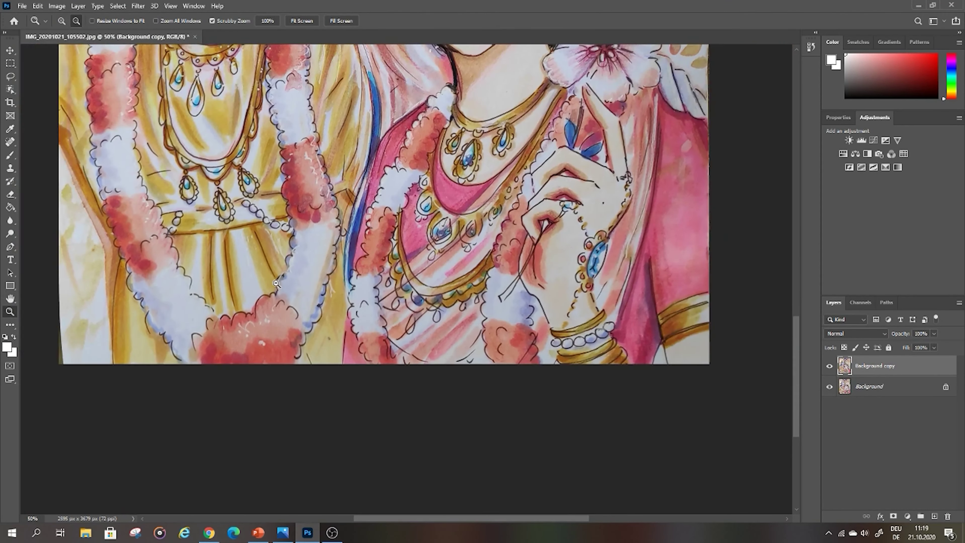
{"action": "left_click", "coordinate": [276, 285], "text": "alt"}
{"action": "left_click", "coordinate": [275, 285], "text": "alt"}
{"action": "left_click", "coordinate": [275, 285], "text": "alt"}
{"action": "left_click", "coordinate": [455, 264]}
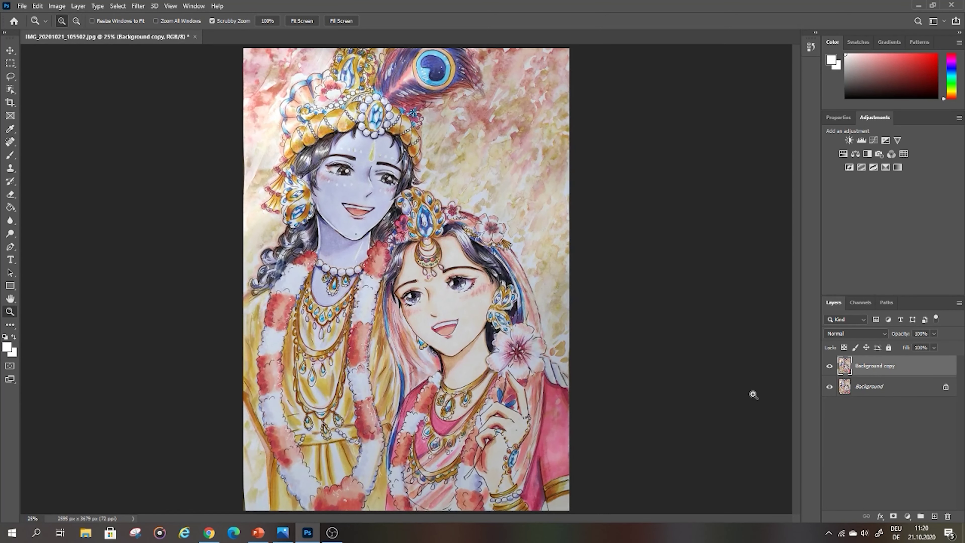
Step: Duplicate the Background copy layer and open the duplicate in the Camera Raw Filter with the Basic adjustments expanded
{"action": "left_click_drag", "start_coordinate": [911, 368], "coordinate": [935, 516]}
{"action": "left_click", "coordinate": [140, 6]}
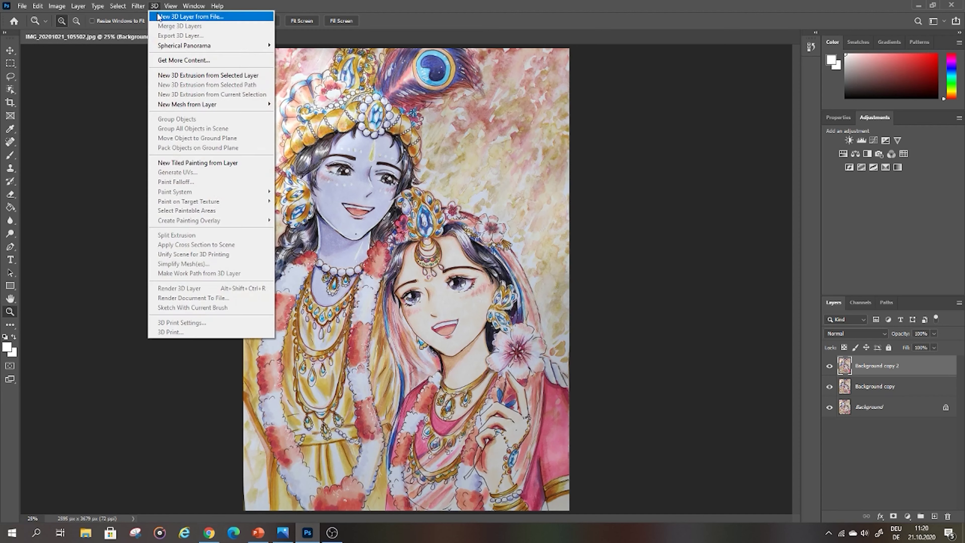
{"action": "left_click", "coordinate": [179, 67]}
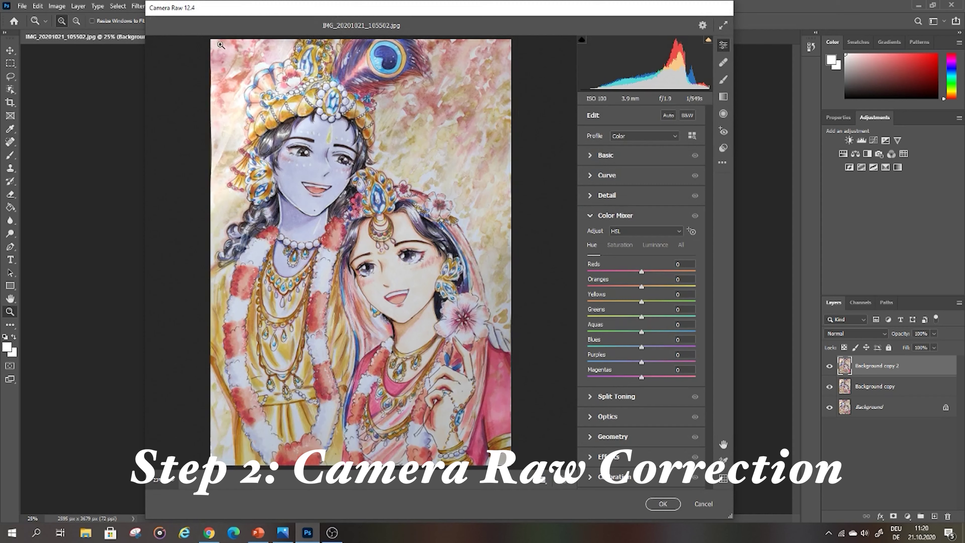
{"action": "left_click", "coordinate": [591, 157]}
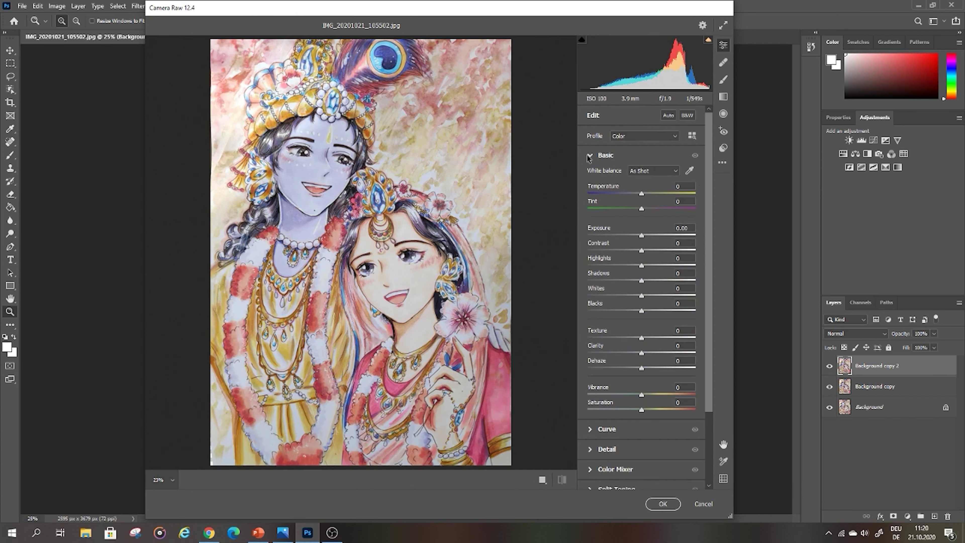
Step: Set Temperature to +2, Tint +6, Exposure +0.05, Contrast +10, Highlights +15, Shadows -4, Whites +3 and Blacks -31
{"action": "left_click_drag", "start_coordinate": [641, 234], "coordinate": [672, 252]}
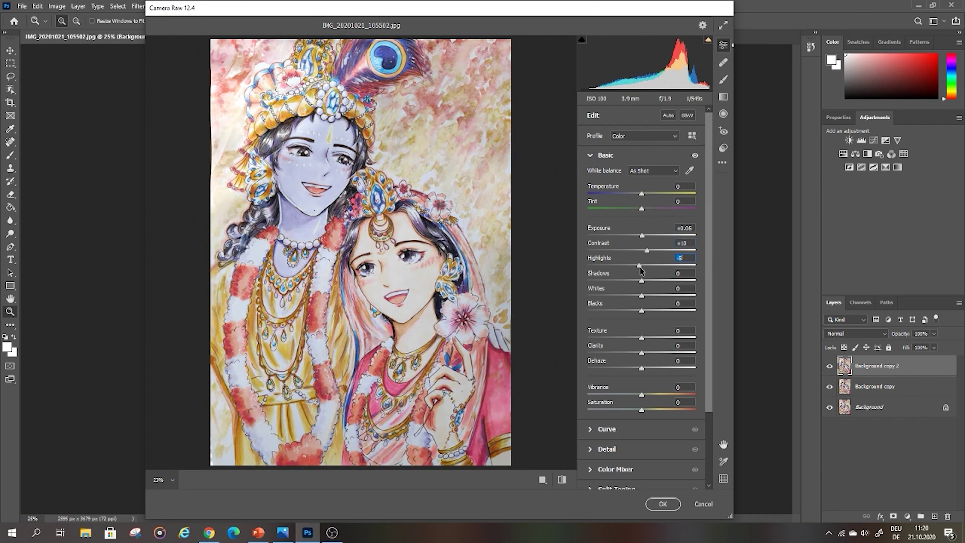
{"action": "left_click_drag", "start_coordinate": [645, 197], "coordinate": [645, 210]}
{"action": "left_click_drag", "start_coordinate": [646, 315], "coordinate": [625, 316]}
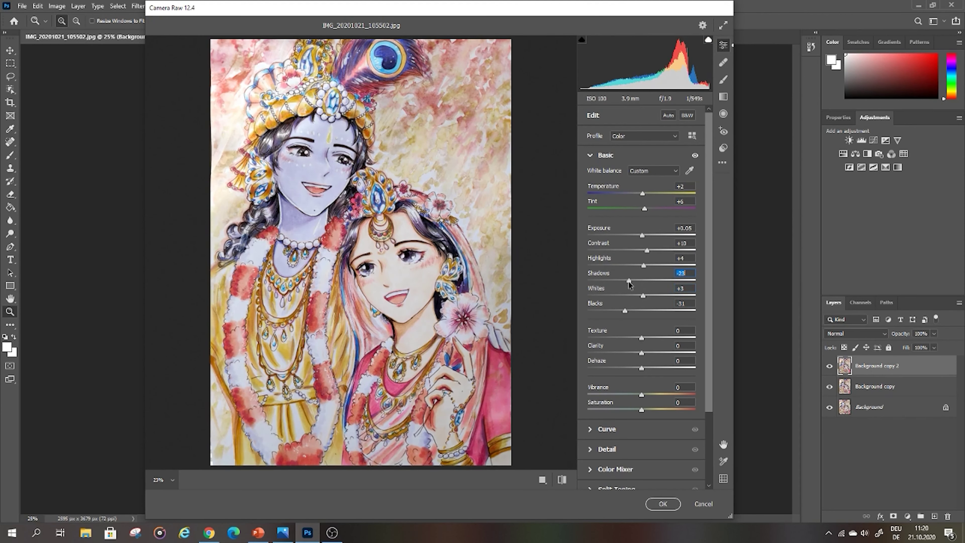
{"action": "left_click_drag", "start_coordinate": [644, 265], "coordinate": [650, 265]}
Step: Fine-tune texture, clarity and dehaze, and raise the vibrance of the painting
{"action": "left_click_drag", "start_coordinate": [641, 337], "coordinate": [598, 335]}
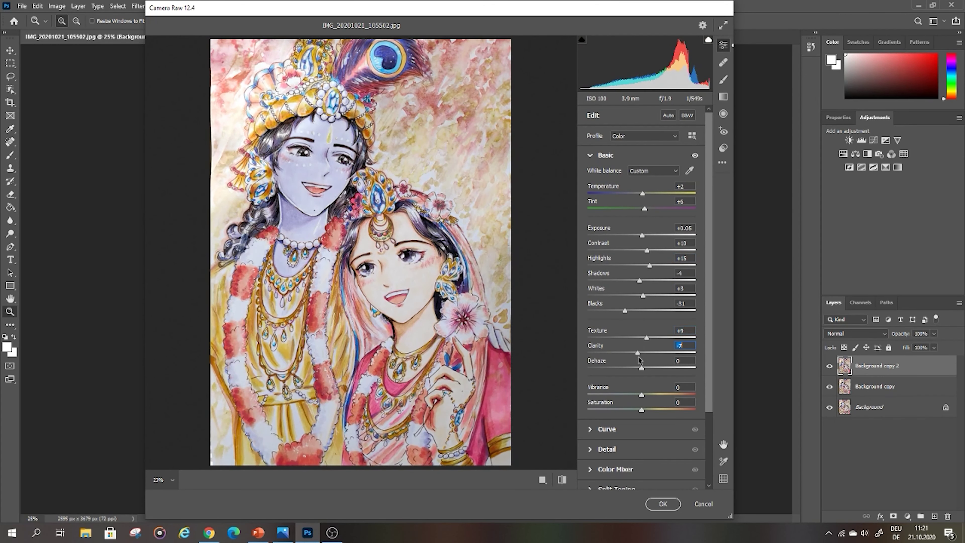
{"action": "left_click_drag", "start_coordinate": [639, 371], "coordinate": [643, 369]}
{"action": "left_click_drag", "start_coordinate": [643, 395], "coordinate": [659, 397]}
Step: Adjust the tonal regions of the Curve slightly and expand the Detail settings
{"action": "left_click", "coordinate": [607, 429]}
{"action": "left_click_drag", "start_coordinate": [641, 342], "coordinate": [645, 342]}
{"action": "left_click_drag", "start_coordinate": [642, 357], "coordinate": [638, 373]}
{"action": "left_click_drag", "start_coordinate": [642, 388], "coordinate": [655, 388]}
{"action": "left_click", "coordinate": [608, 407]}
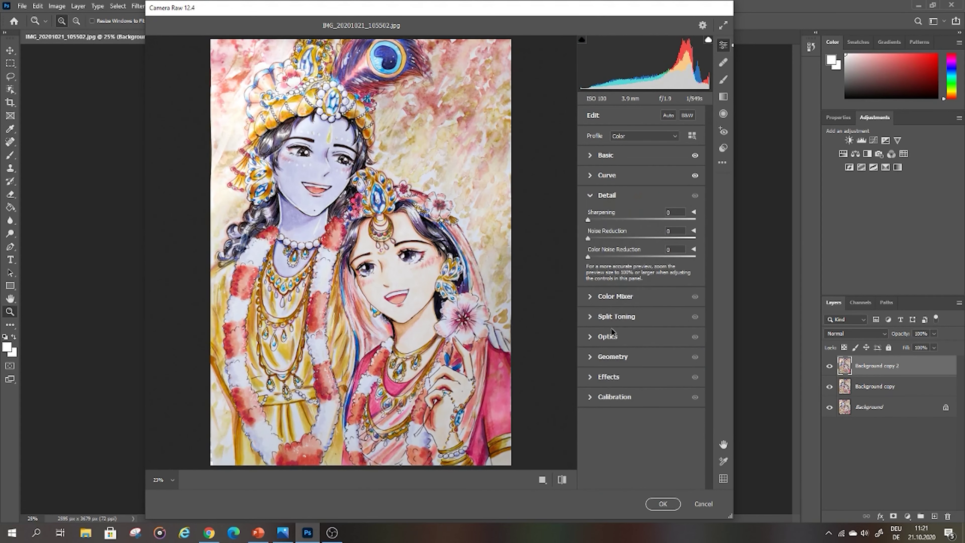
Step: Shift individual colours slightly in the Color Mixer and apply the Camera Raw adjustments to the layer
{"action": "left_click", "coordinate": [616, 297]}
{"action": "mouse_move", "coordinate": [641, 271]}
{"action": "left_mouse_down"}
{"action": "mouse_move", "coordinate": [655, 281]}
{"action": "mouse_move", "coordinate": [639, 287]}
{"action": "left_mouse_up"}
{"action": "left_click_drag", "start_coordinate": [642, 302], "coordinate": [643, 317]}
{"action": "mouse_move", "coordinate": [641, 347]}
{"action": "left_mouse_down"}
{"action": "mouse_move", "coordinate": [691, 349]}
{"action": "mouse_move", "coordinate": [640, 348]}
{"action": "left_mouse_up"}
{"action": "left_click_drag", "start_coordinate": [641, 362], "coordinate": [641, 362]}
{"action": "left_click_drag", "start_coordinate": [641, 376], "coordinate": [647, 375]}
{"action": "left_click", "coordinate": [616, 396]}
{"action": "left_click", "coordinate": [663, 504]}
Step: Retouch the blue-skinned figure's face in the Liquify filter with a brush size of 215
{"action": "left_click", "coordinate": [138, 6]}
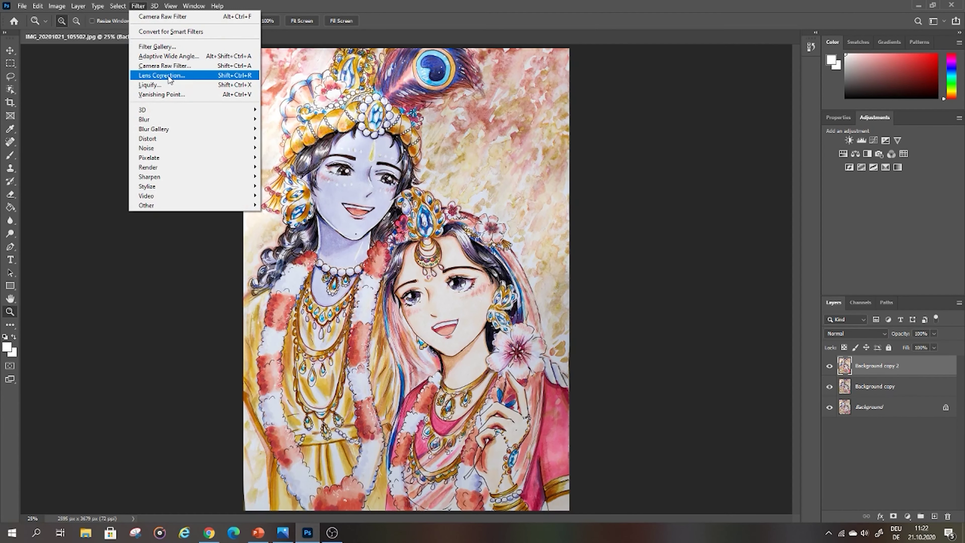
{"action": "left_click", "coordinate": [179, 85]}
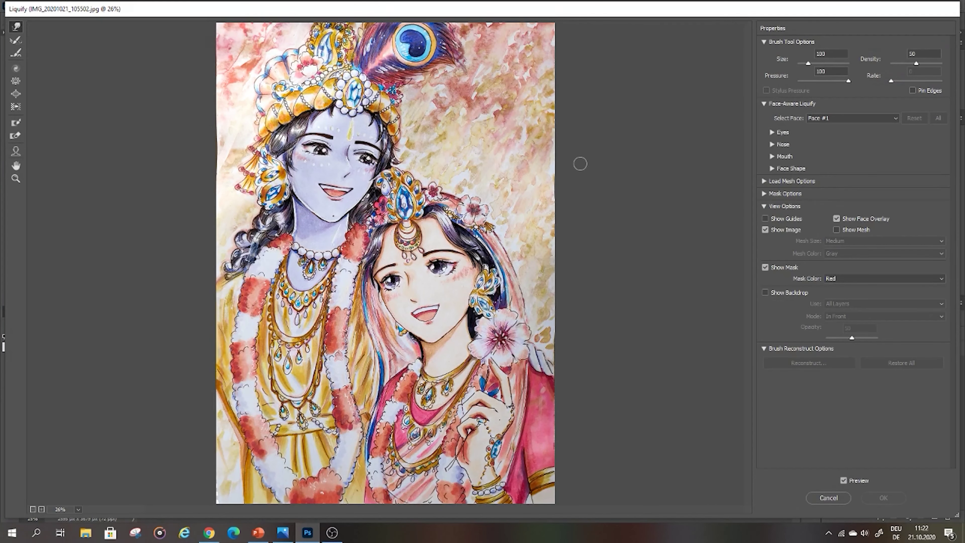
{"action": "left_click_drag", "start_coordinate": [809, 63], "coordinate": [813, 63]}
{"action": "left_click", "coordinate": [317, 179]}
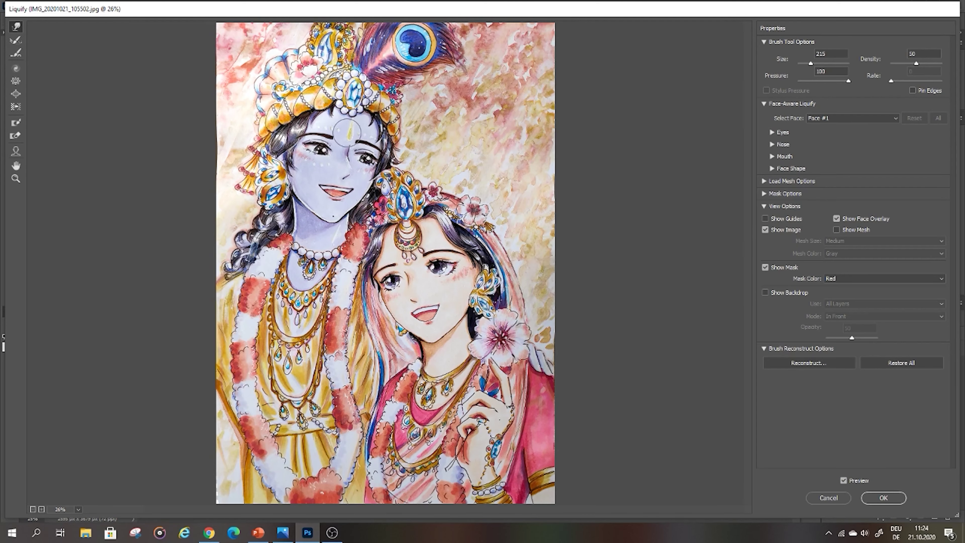
{"action": "key", "text": "ctrl+plus"}
{"action": "key", "text": "ctrl+plus"}
{"action": "key", "text": "ctrl+plus"}
{"action": "scroll", "coordinate": [215, 226], "scroll_direction": "down", "scroll_amount": 4}
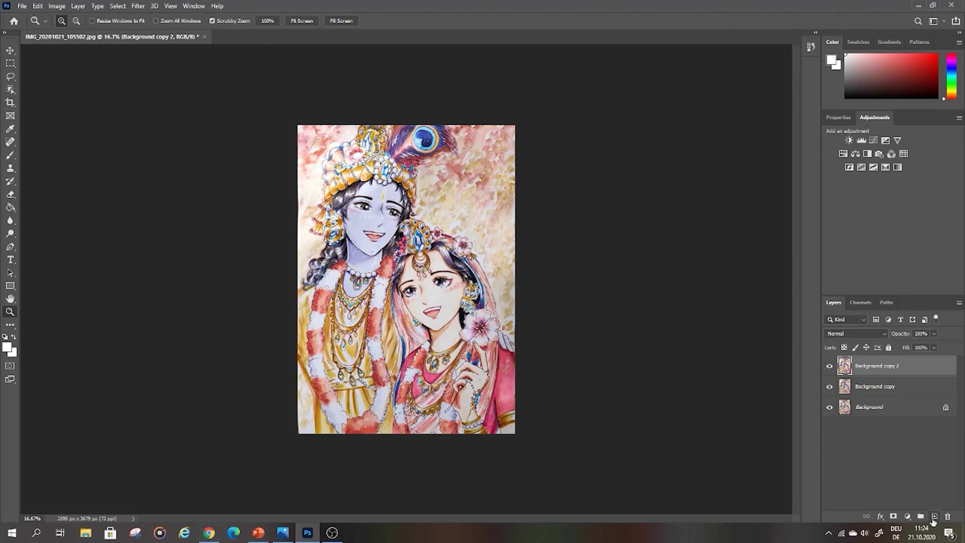
Step: Add a new layer above Background copy 2 and prepare the Brush tool with a light orange colour
{"action": "left_click", "coordinate": [935, 517]}
{"action": "left_click_drag", "start_coordinate": [955, 97], "coordinate": [951, 94]}
{"action": "left_click", "coordinate": [884, 54]}
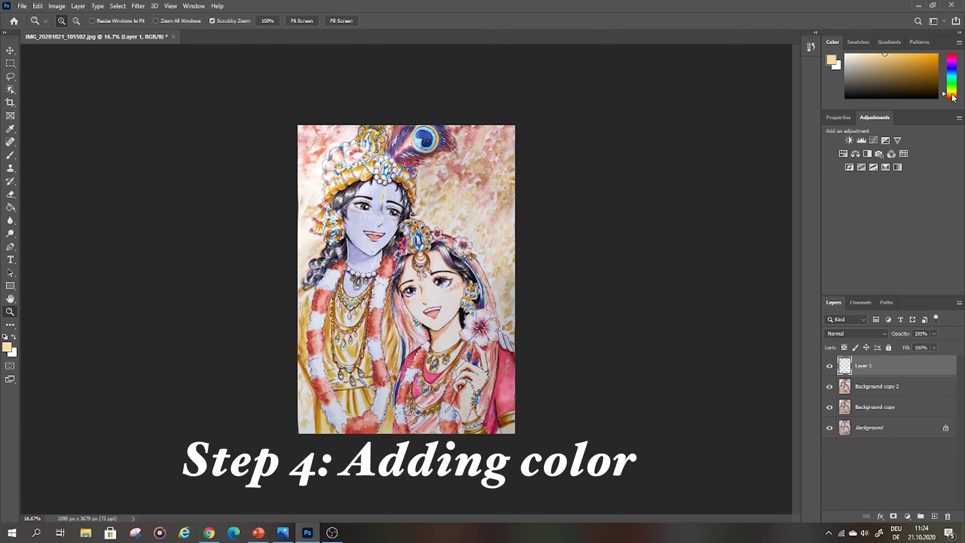
{"action": "left_click_drag", "start_coordinate": [951, 63], "coordinate": [951, 56]}
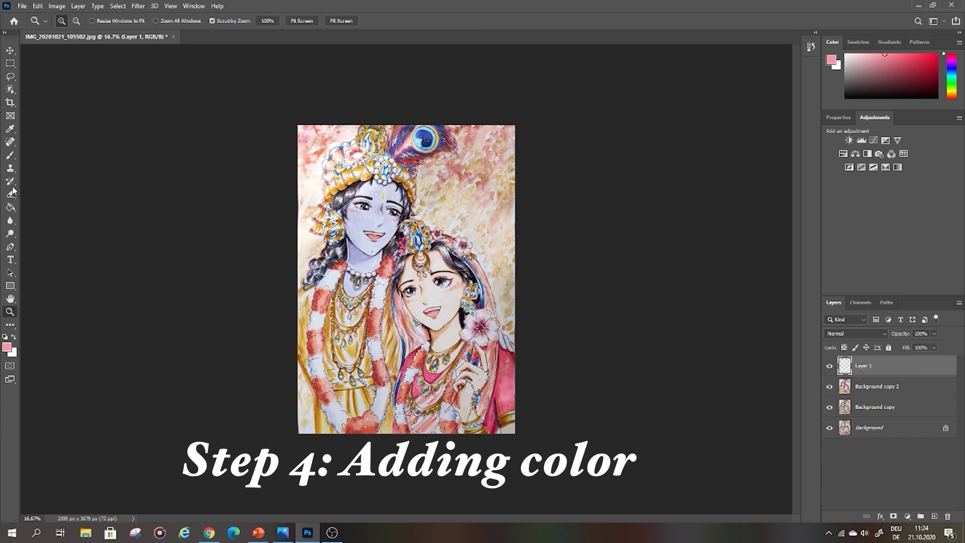
{"action": "left_click", "coordinate": [12, 156]}
{"action": "left_click_drag", "start_coordinate": [950, 96], "coordinate": [954, 94]}
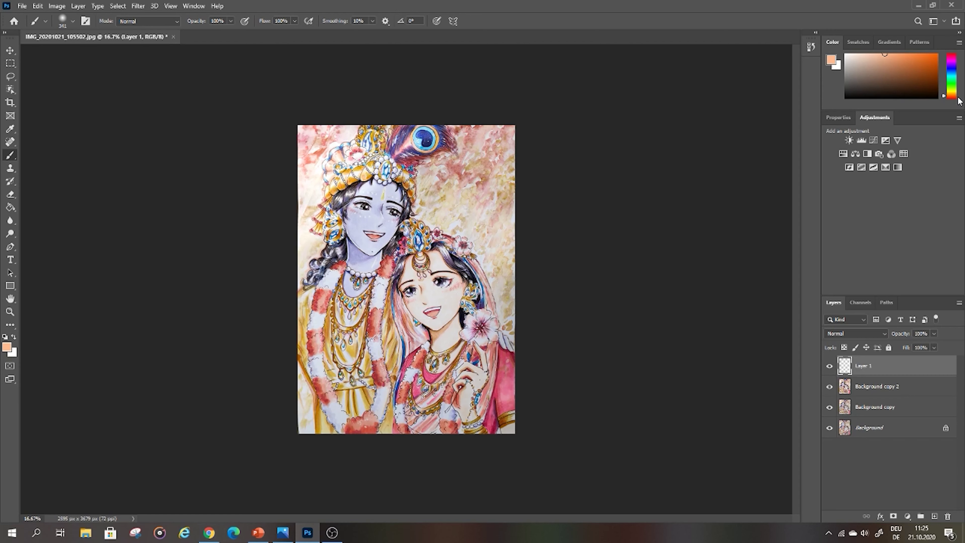
Step: Paint light orange over the whole background around both figures on Layer 1
{"action": "mouse_move", "coordinate": [312, 152]}
{"action": "left_mouse_down"}
{"action": "mouse_move", "coordinate": [334, 99]}
{"action": "mouse_move", "coordinate": [293, 248]}
{"action": "mouse_move", "coordinate": [303, 273]}
{"action": "left_mouse_up"}
{"action": "mouse_move", "coordinate": [439, 179]}
{"action": "left_mouse_down"}
{"action": "mouse_move", "coordinate": [428, 215]}
{"action": "mouse_move", "coordinate": [514, 273]}
{"action": "mouse_move", "coordinate": [491, 253]}
{"action": "mouse_move", "coordinate": [516, 315]}
{"action": "mouse_move", "coordinate": [515, 181]}
{"action": "mouse_move", "coordinate": [502, 199]}
{"action": "mouse_move", "coordinate": [465, 195]}
{"action": "mouse_move", "coordinate": [446, 172]}
{"action": "mouse_move", "coordinate": [504, 131]}
{"action": "left_mouse_up"}
{"action": "left_click", "coordinate": [10, 311]}
{"action": "left_click", "coordinate": [503, 299]}
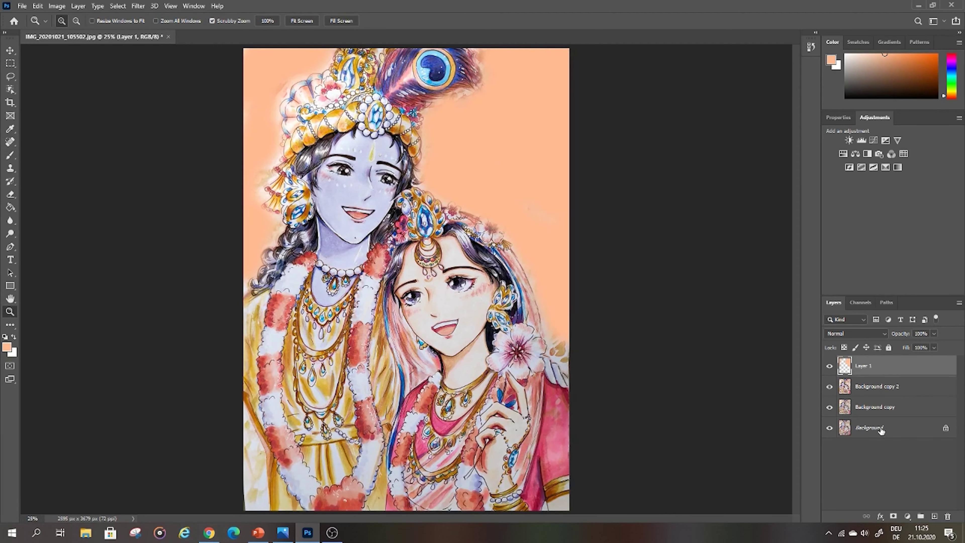
Step: Set the orange background layer's blend mode to Hard Light at 100% opacity
{"action": "left_click", "coordinate": [847, 335]}
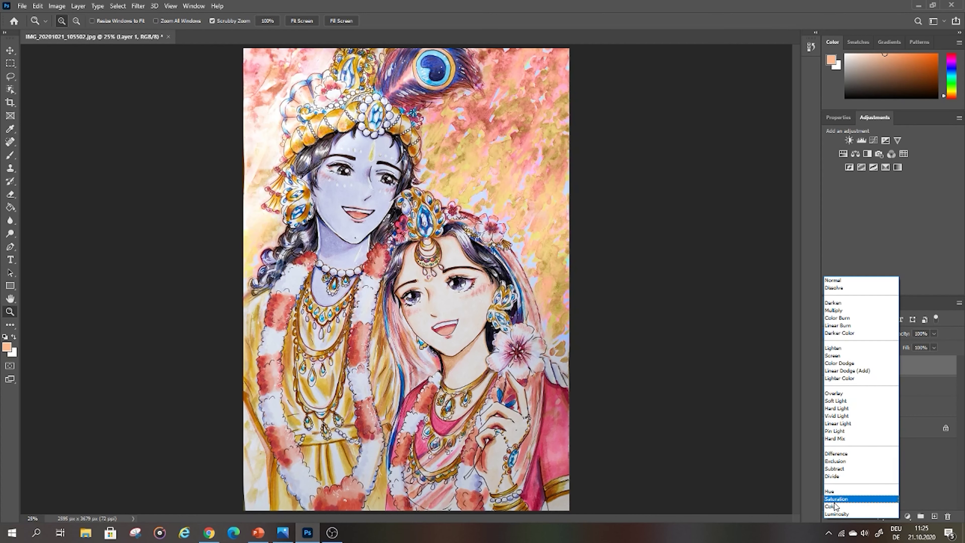
{"action": "left_click", "coordinate": [837, 409]}
{"action": "left_click_drag", "start_coordinate": [920, 346], "coordinate": [919, 349]}
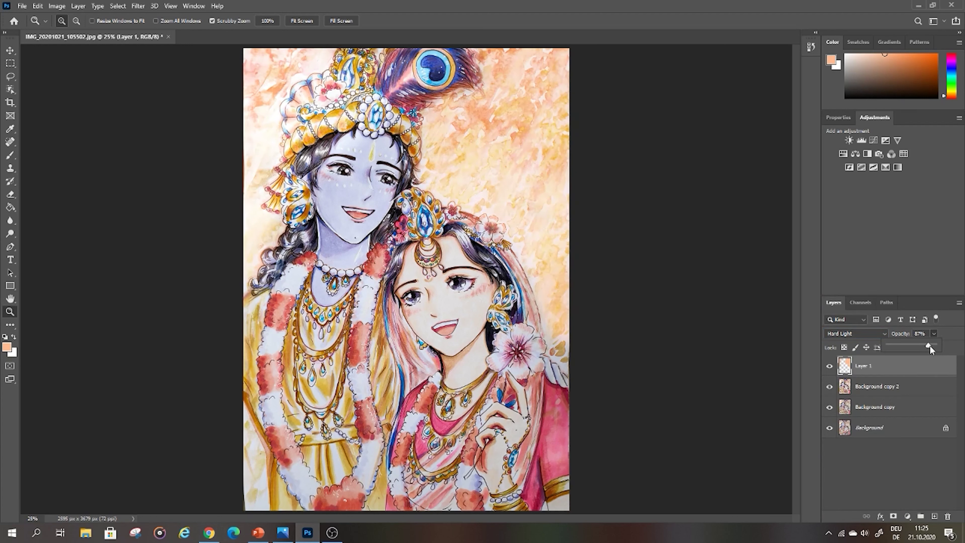
{"action": "left_click_drag", "start_coordinate": [929, 345], "coordinate": [951, 347]}
Step: Add another layer for brush painting on top and set its blend mode to Hard Light
{"action": "key", "text": "b"}
{"action": "left_click", "coordinate": [935, 516]}
{"action": "left_click", "coordinate": [855, 334]}
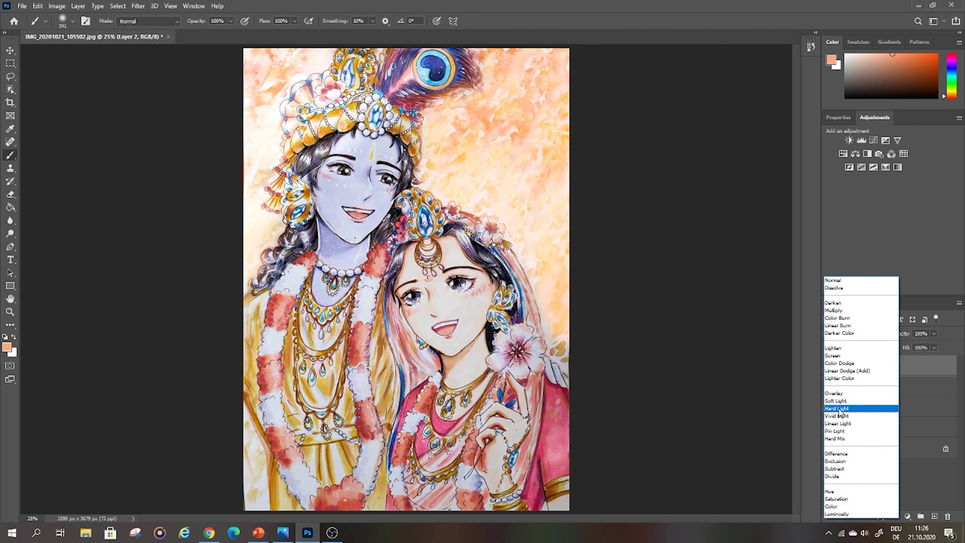
{"action": "left_click", "coordinate": [842, 410]}
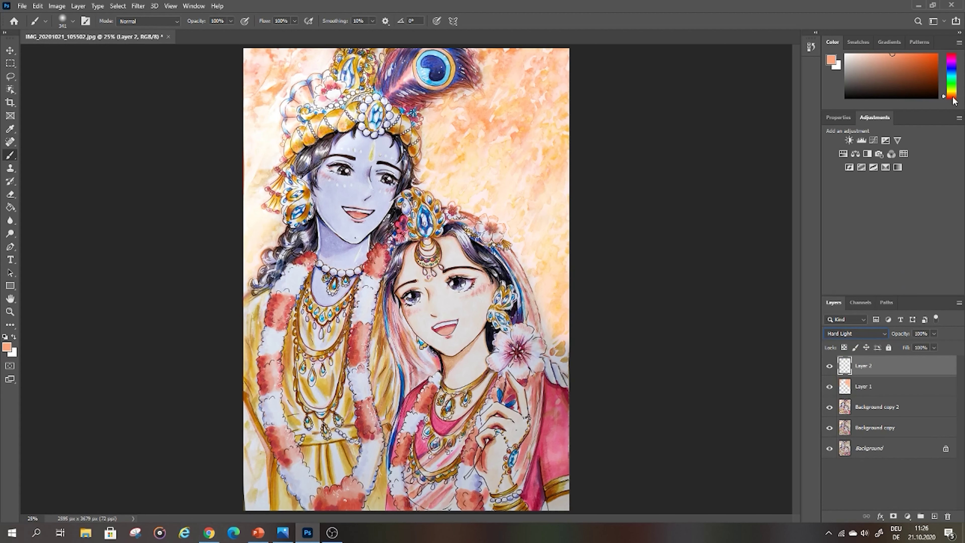
Step: Brush orange over the yellow clothing, gold jewellery, crown and hair of both figures on Layer 2
{"action": "mouse_move", "coordinate": [283, 300]}
{"action": "left_mouse_down"}
{"action": "mouse_move", "coordinate": [255, 369]}
{"action": "mouse_move", "coordinate": [249, 350]}
{"action": "mouse_move", "coordinate": [281, 409]}
{"action": "mouse_move", "coordinate": [291, 373]}
{"action": "mouse_move", "coordinate": [312, 408]}
{"action": "mouse_move", "coordinate": [328, 399]}
{"action": "mouse_move", "coordinate": [380, 327]}
{"action": "mouse_move", "coordinate": [378, 387]}
{"action": "mouse_move", "coordinate": [311, 416]}
{"action": "mouse_move", "coordinate": [328, 461]}
{"action": "mouse_move", "coordinate": [338, 456]}
{"action": "mouse_move", "coordinate": [337, 336]}
{"action": "mouse_move", "coordinate": [289, 282]}
{"action": "left_mouse_up"}
{"action": "mouse_move", "coordinate": [288, 472]}
{"action": "left_mouse_down"}
{"action": "mouse_move", "coordinate": [241, 270]}
{"action": "mouse_move", "coordinate": [266, 452]}
{"action": "mouse_move", "coordinate": [380, 502]}
{"action": "mouse_move", "coordinate": [533, 522]}
{"action": "mouse_move", "coordinate": [563, 483]}
{"action": "left_mouse_up"}
{"action": "mouse_move", "coordinate": [410, 138]}
{"action": "left_mouse_down"}
{"action": "mouse_move", "coordinate": [393, 121]}
{"action": "mouse_move", "coordinate": [300, 141]}
{"action": "left_mouse_up"}
{"action": "left_click_drag", "start_coordinate": [358, 86], "coordinate": [352, 64]}
{"action": "mouse_move", "coordinate": [400, 177]}
{"action": "left_mouse_down"}
{"action": "mouse_move", "coordinate": [433, 200]}
{"action": "mouse_move", "coordinate": [411, 228]}
{"action": "left_mouse_up"}
{"action": "mouse_move", "coordinate": [285, 202]}
{"action": "left_mouse_down"}
{"action": "mouse_move", "coordinate": [498, 365]}
{"action": "mouse_move", "coordinate": [425, 456]}
{"action": "mouse_move", "coordinate": [334, 141]}
{"action": "mouse_move", "coordinate": [422, 332]}
{"action": "left_mouse_up"}
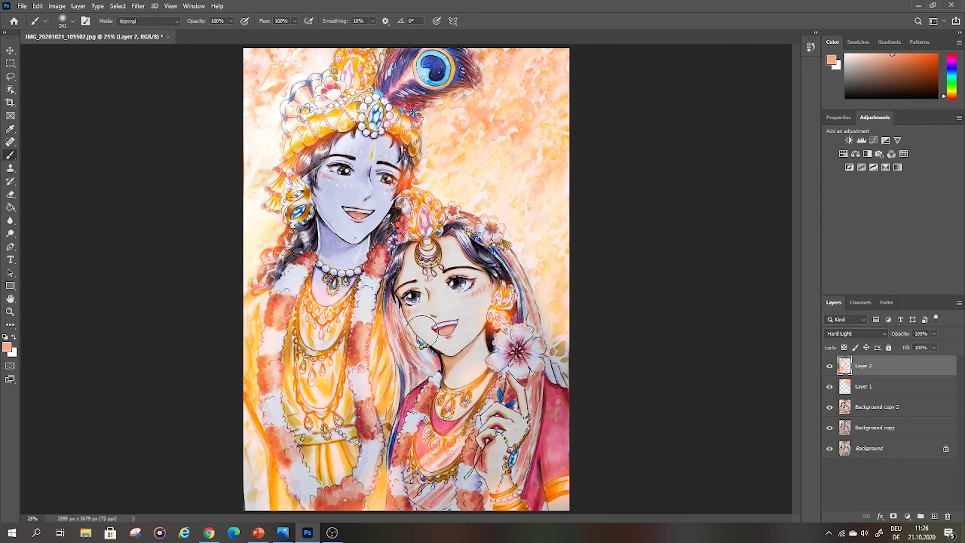
Step: Try to tint the garland beside the blue-skinned figure's neck with pink
{"action": "left_click", "coordinate": [381, 265]}
{"action": "left_click", "coordinate": [949, 54]}
{"action": "left_click_drag", "start_coordinate": [360, 260], "coordinate": [385, 267]}
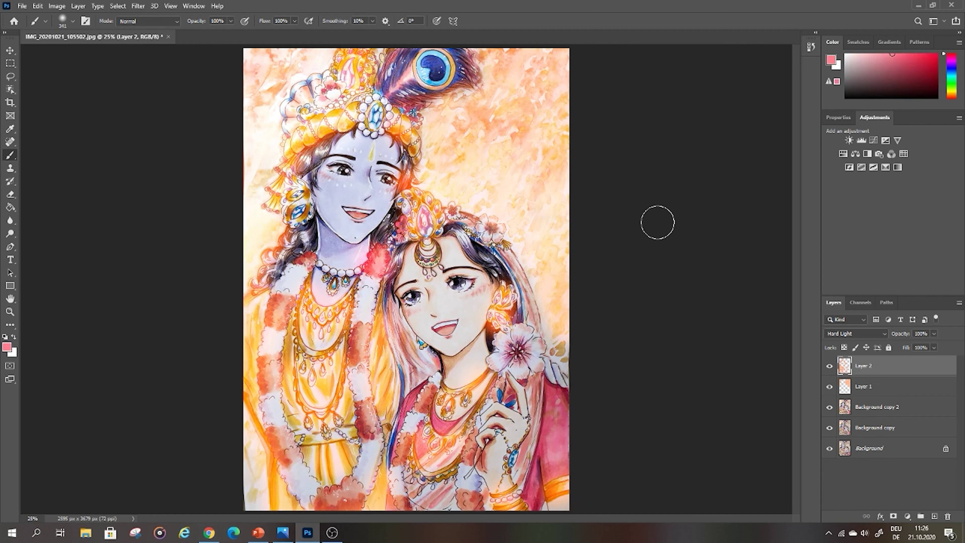
{"action": "key", "text": "ctrl+z"}
Step: Choose a light red and brush it over the red parts of the garland and the peacock feather
{"action": "left_click", "coordinate": [951, 98]}
{"action": "left_click", "coordinate": [360, 331]}
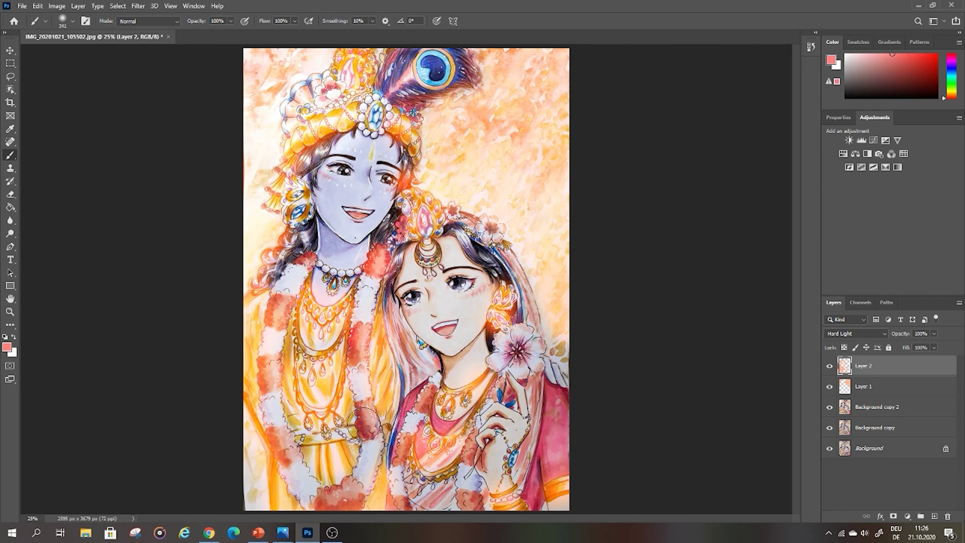
{"action": "left_click_drag", "start_coordinate": [376, 86], "coordinate": [415, 91]}
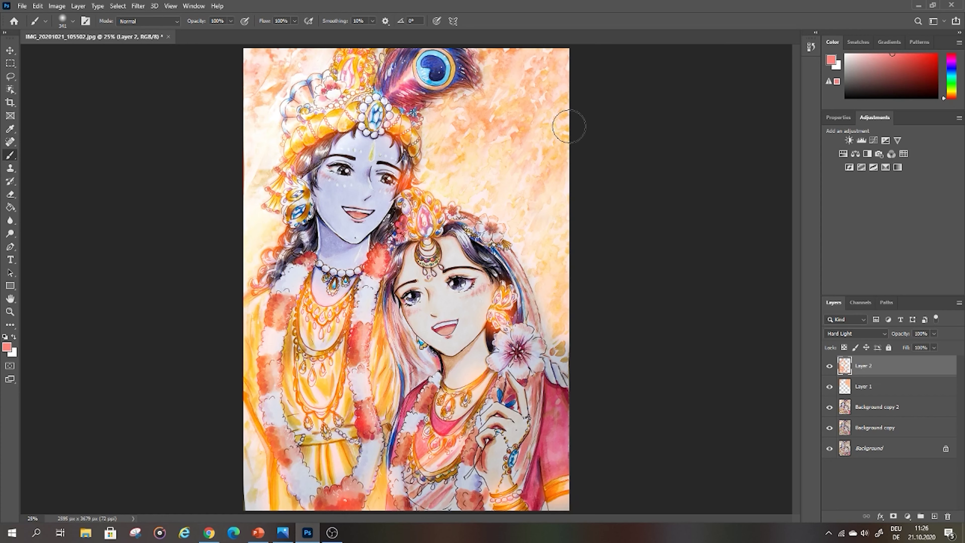
Step: Lower Layer 2's opacity to 59% and add a layer mask to it
{"action": "left_click", "coordinate": [934, 334]}
{"action": "left_click_drag", "start_coordinate": [937, 345], "coordinate": [914, 348]}
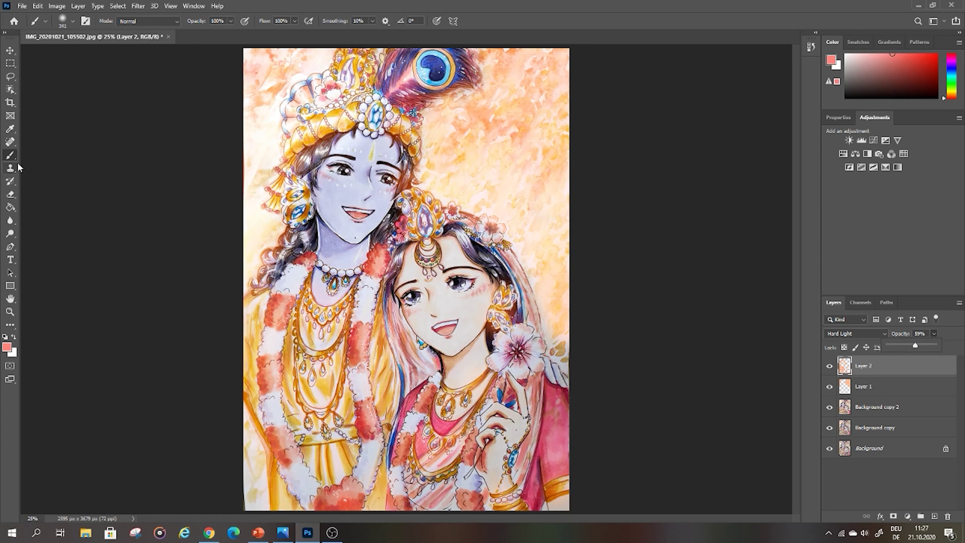
{"action": "left_click", "coordinate": [893, 517]}
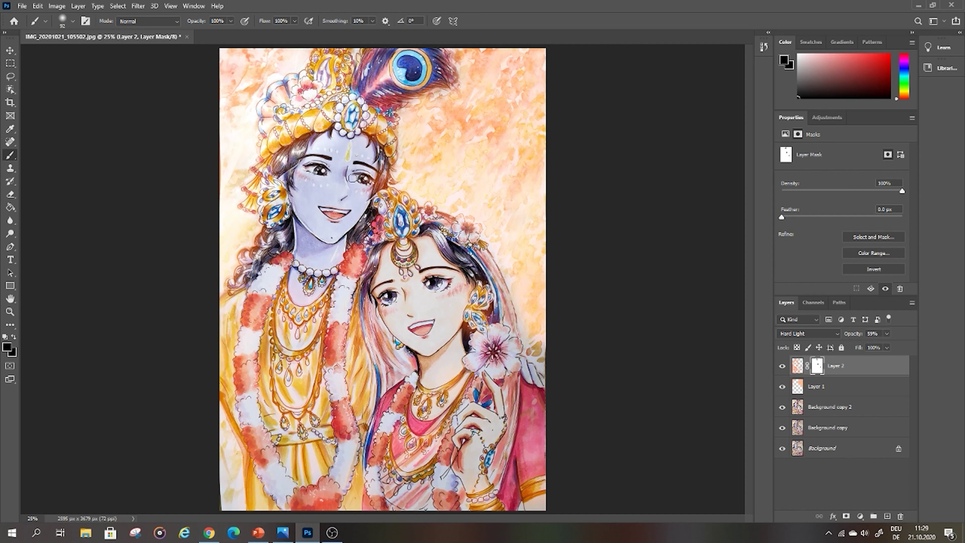
Step: Pick a light orange and paint it over the woman's forehead ornament on Layer 2 itself, not its mask
{"action": "left_click", "coordinate": [795, 367]}
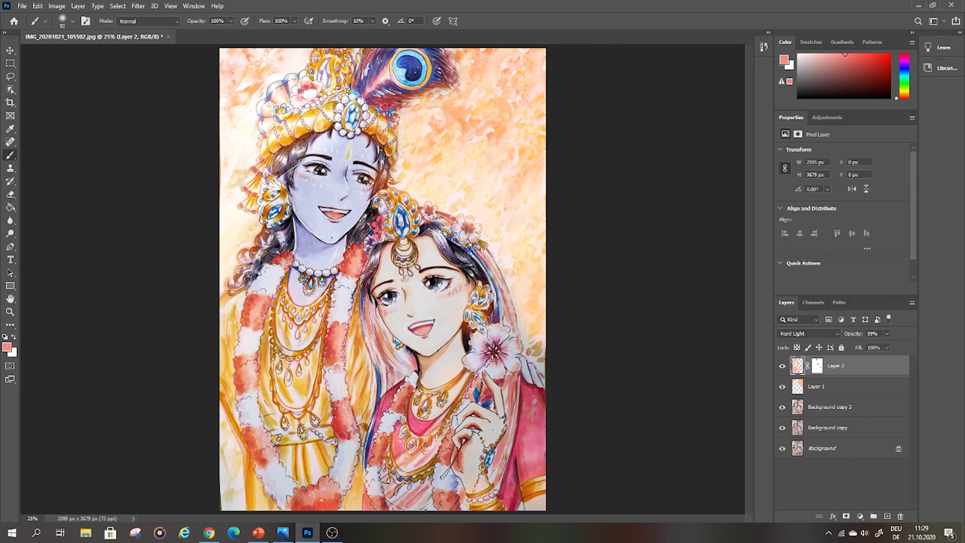
{"action": "left_click", "coordinate": [907, 96]}
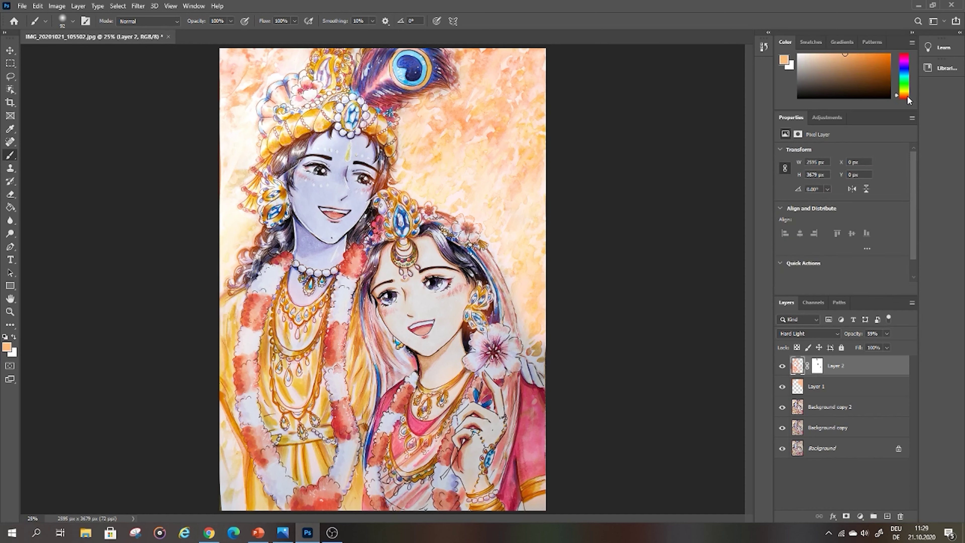
{"action": "left_click_drag", "start_coordinate": [392, 257], "coordinate": [413, 249]}
Step: Add a new Hard Light layer and choose the Soft Round brush at 257 px
{"action": "key", "text": "ctrl+shift+alt+n"}
{"action": "left_click", "coordinate": [193, 6]}
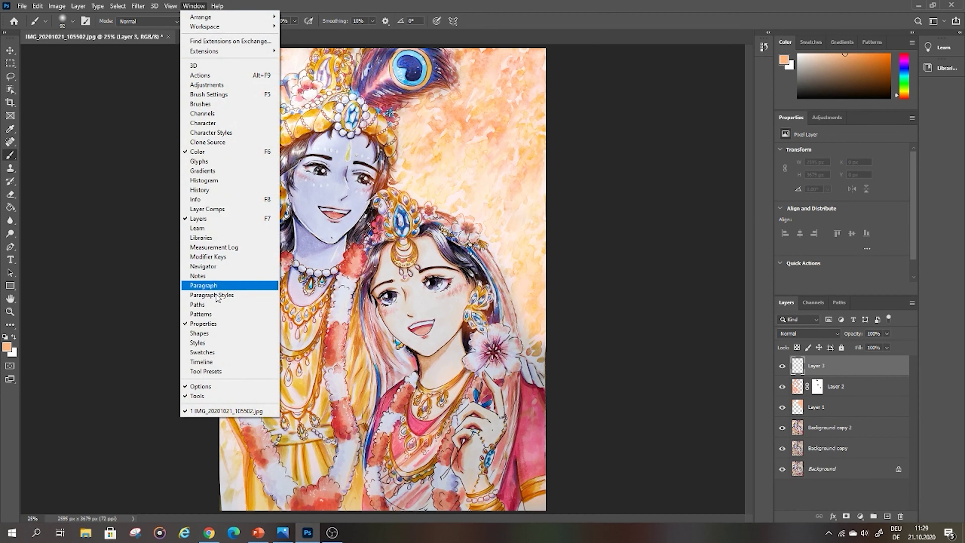
{"action": "left_click", "coordinate": [201, 103]}
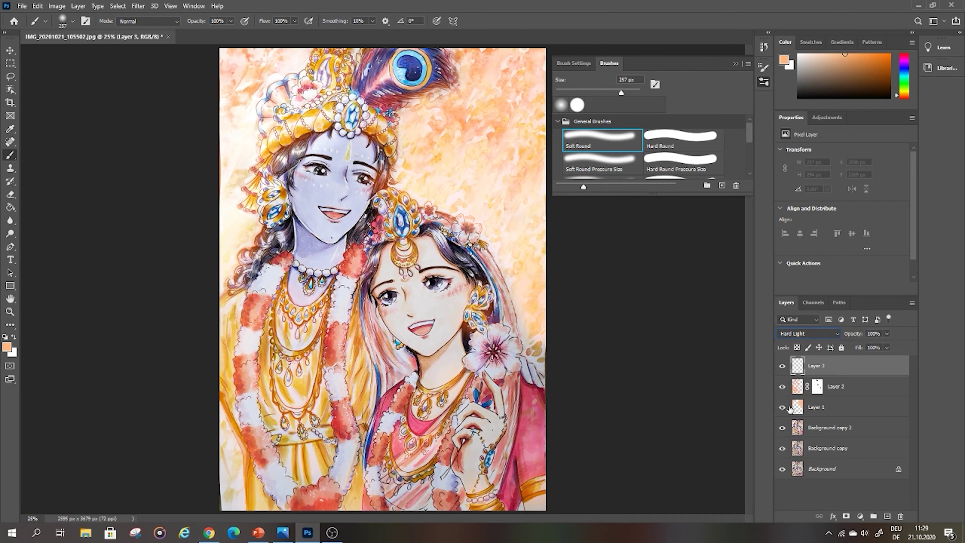
Step: Paint light red over the woman's sari, veil and flower, the garland and the feather, and change Layer 3's blend mode
{"action": "left_click", "coordinate": [903, 59]}
{"action": "left_click_drag", "start_coordinate": [906, 56], "coordinate": [905, 100]}
{"action": "mouse_move", "coordinate": [533, 410]}
{"action": "left_mouse_down"}
{"action": "mouse_move", "coordinate": [540, 484]}
{"action": "mouse_move", "coordinate": [534, 406]}
{"action": "left_mouse_up"}
{"action": "left_click_drag", "start_coordinate": [407, 399], "coordinate": [378, 428]}
{"action": "left_click", "coordinate": [362, 250]}
{"action": "left_click", "coordinate": [377, 95]}
{"action": "left_click", "coordinate": [496, 349]}
{"action": "left_click_drag", "start_coordinate": [475, 259], "coordinate": [490, 289]}
{"action": "left_click", "coordinate": [401, 370]}
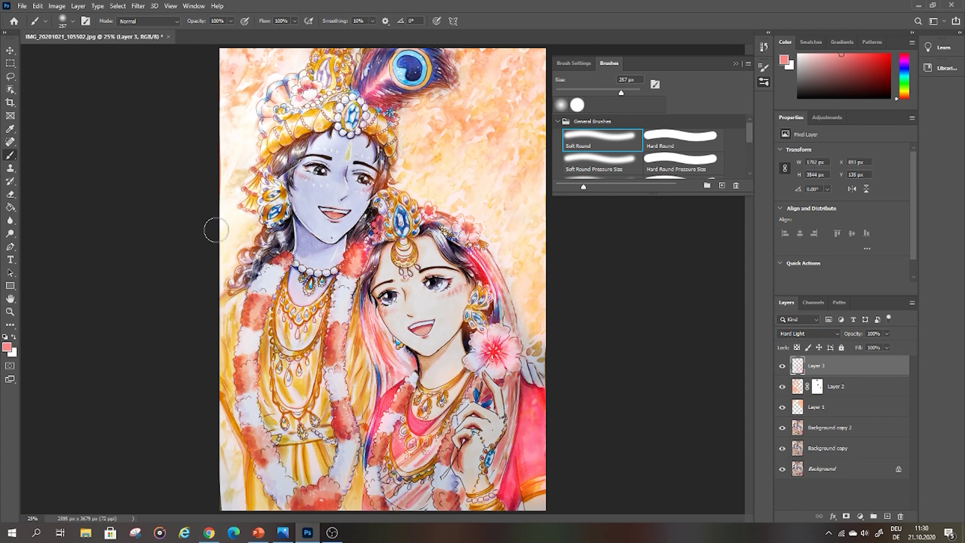
{"action": "left_click", "coordinate": [808, 333]}
{"action": "left_click", "coordinate": [817, 396]}
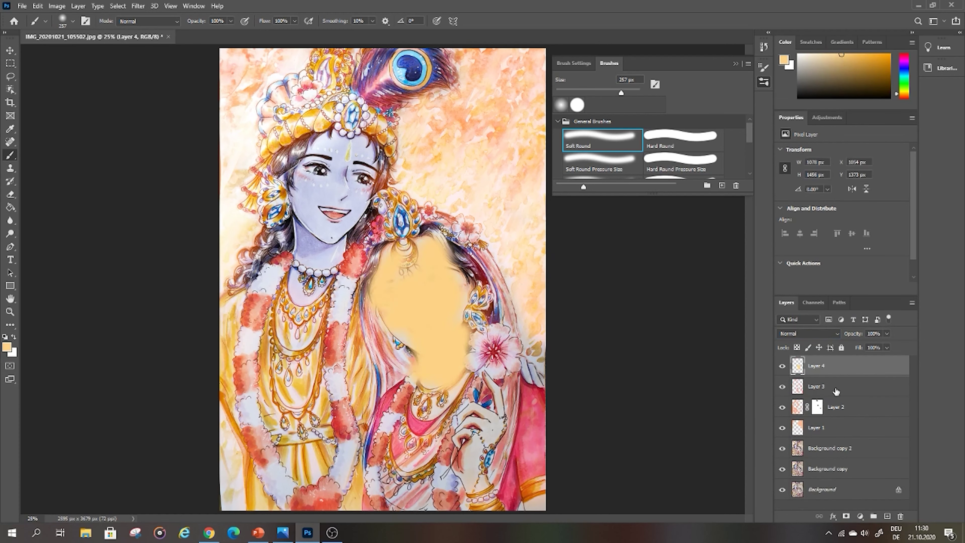
Step: Set the skin-tone layer over the woman's face to Soft Light and brush light red around her face and neck
{"action": "left_click", "coordinate": [809, 334]}
{"action": "left_click", "coordinate": [810, 400]}
{"action": "mouse_move", "coordinate": [905, 93]}
{"action": "left_mouse_down"}
{"action": "mouse_move", "coordinate": [904, 56]}
{"action": "mouse_move", "coordinate": [905, 97]}
{"action": "left_mouse_up"}
{"action": "left_click", "coordinate": [459, 287]}
{"action": "left_click", "coordinate": [434, 233]}
{"action": "left_click", "coordinate": [434, 370]}
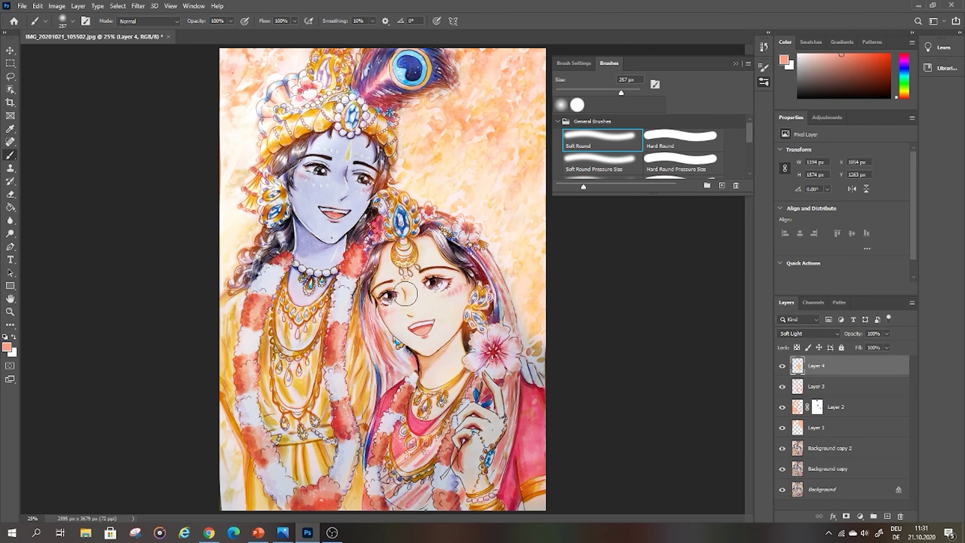
Step: Merge the painted colour layers into one and compare the image with and without the merged layer
{"action": "left_click", "coordinate": [855, 448]}
{"action": "left_click", "coordinate": [860, 367], "text": "shift"}
{"action": "right_click", "coordinate": [861, 374]}
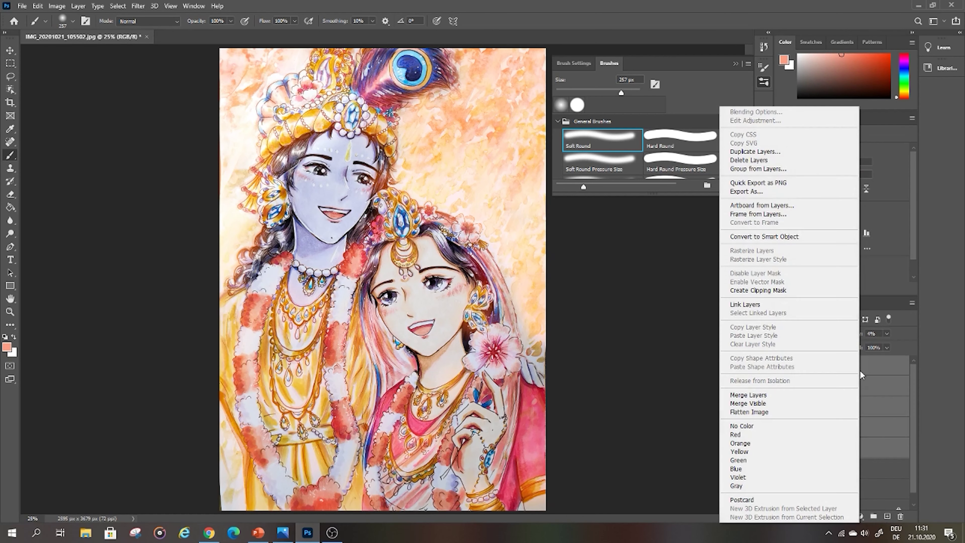
{"action": "left_click", "coordinate": [836, 395]}
{"action": "left_click", "coordinate": [783, 369]}
{"action": "left_click", "coordinate": [783, 369]}
{"action": "left_click", "coordinate": [784, 369]}
{"action": "left_click", "coordinate": [785, 371]}
{"action": "left_click", "coordinate": [785, 371]}
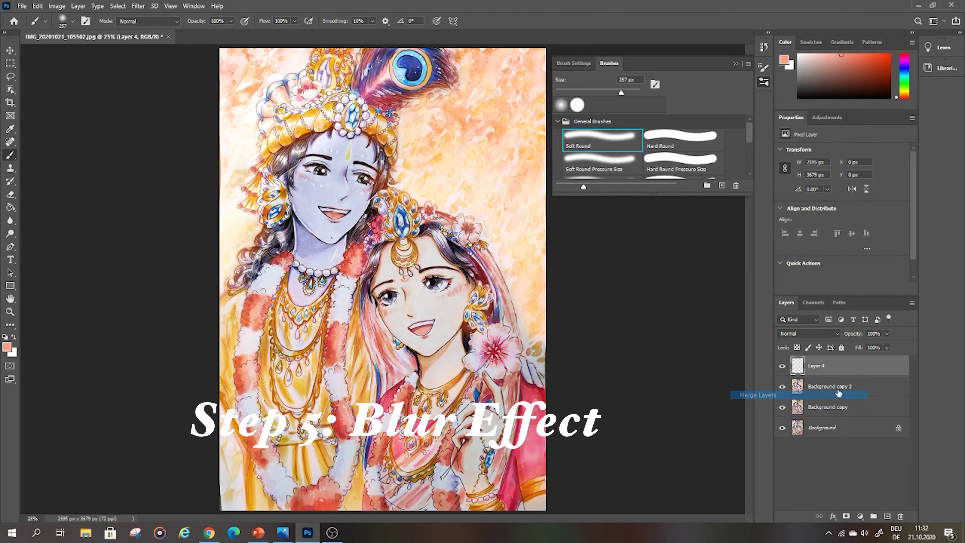
Step: Duplicate Layer 4 and apply a Gaussian Blur with a radius of 22.2 pixels to the copy
{"action": "left_click_drag", "start_coordinate": [836, 395], "coordinate": [887, 516]}
{"action": "left_click", "coordinate": [138, 6]}
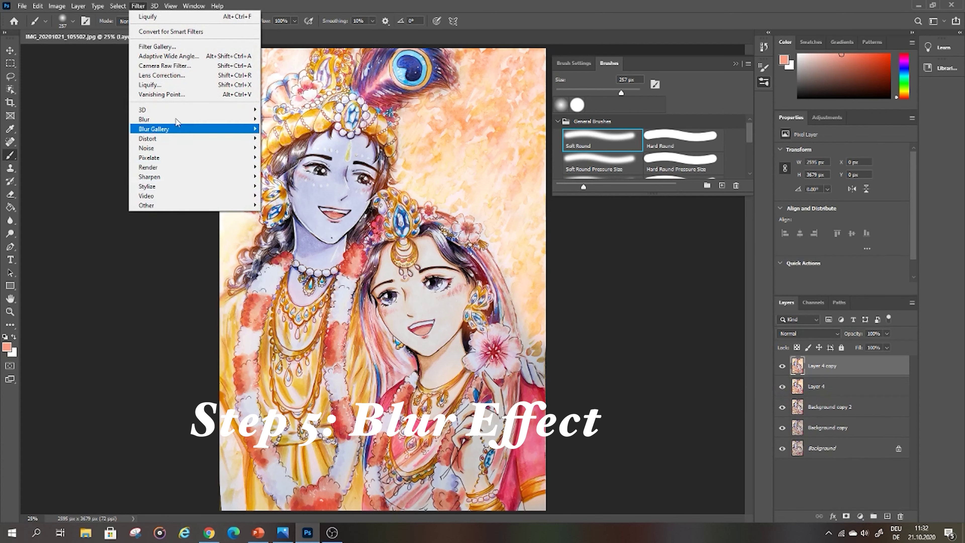
{"action": "mouse_move", "coordinate": [204, 125]}
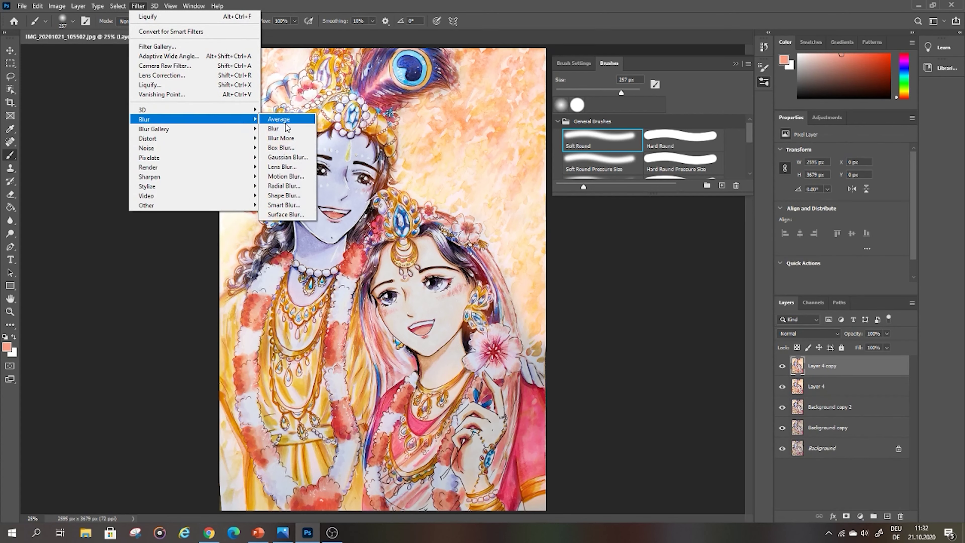
{"action": "left_click", "coordinate": [284, 156]}
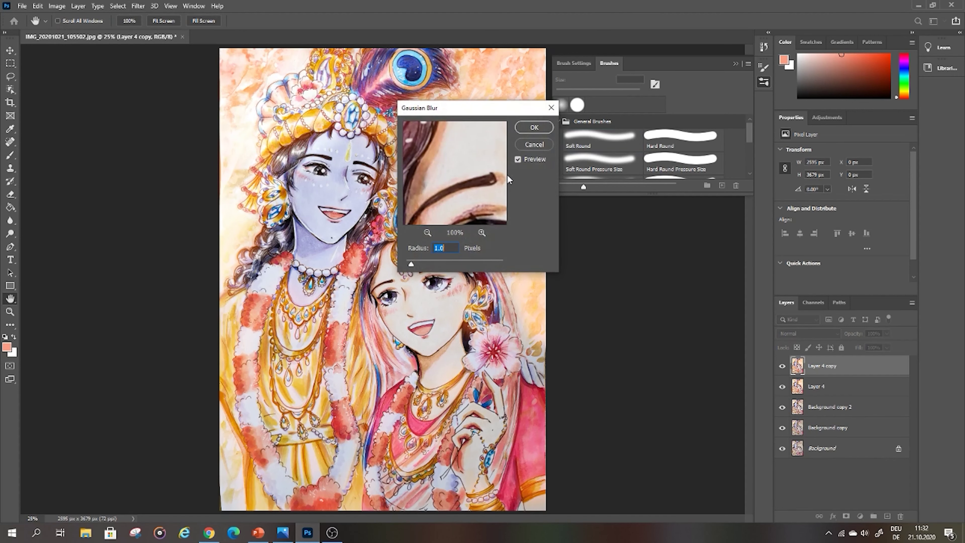
{"action": "left_click_drag", "start_coordinate": [422, 262], "coordinate": [443, 259]}
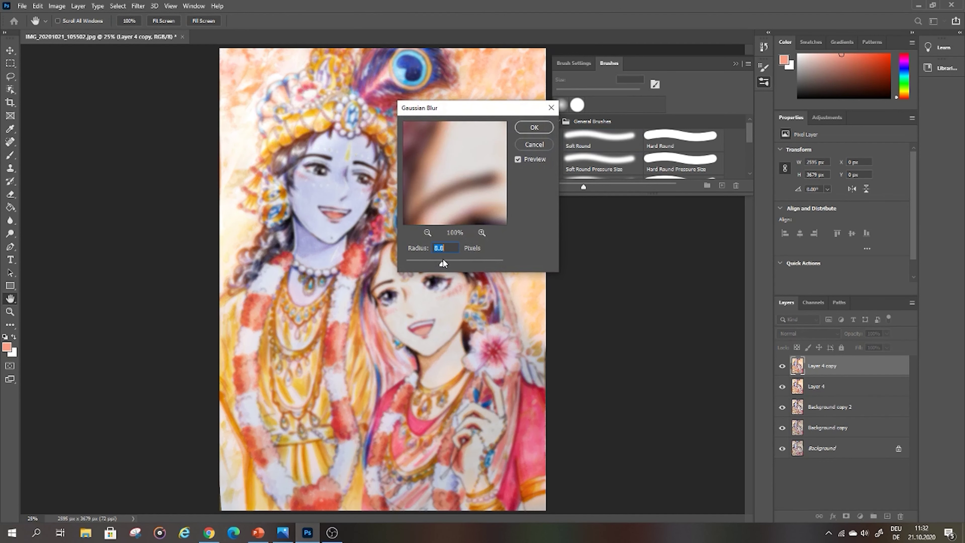
{"action": "left_click", "coordinate": [449, 261]}
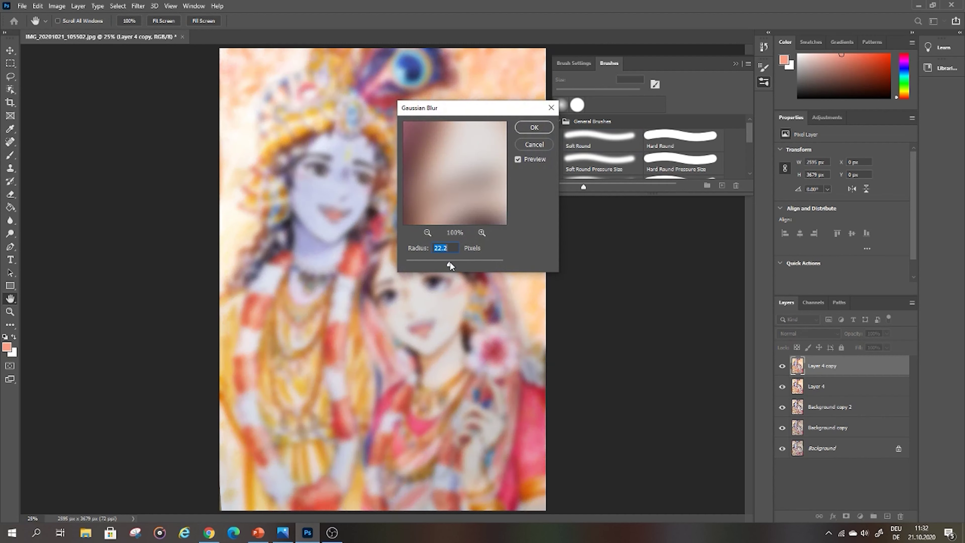
{"action": "left_click", "coordinate": [534, 129]}
Step: Set the blurred layer's blend mode to Hard Light and its opacity to 34%
{"action": "left_click", "coordinate": [813, 334]}
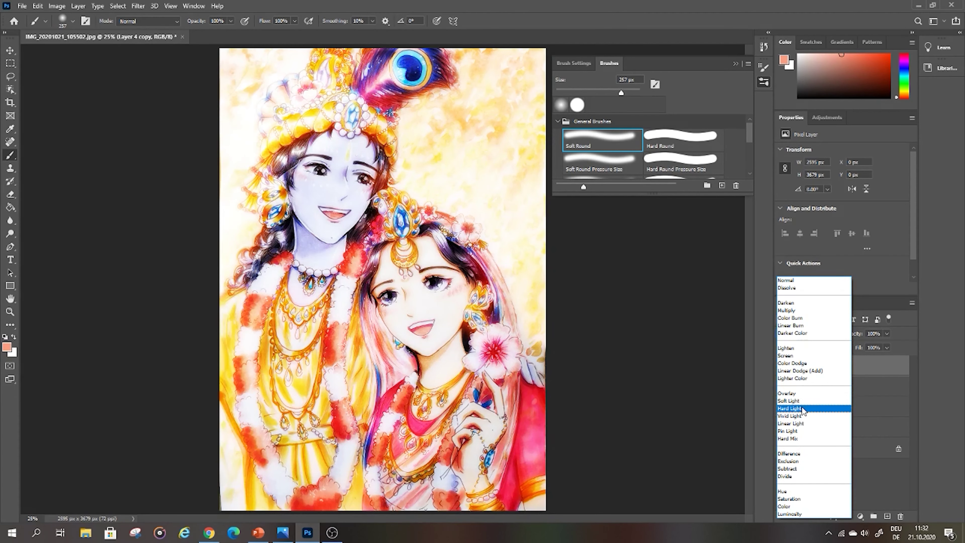
{"action": "left_click", "coordinate": [803, 431]}
{"action": "left_click", "coordinate": [783, 365]}
{"action": "left_click", "coordinate": [784, 366]}
{"action": "left_click", "coordinate": [810, 333]}
{"action": "left_click", "coordinate": [807, 409]}
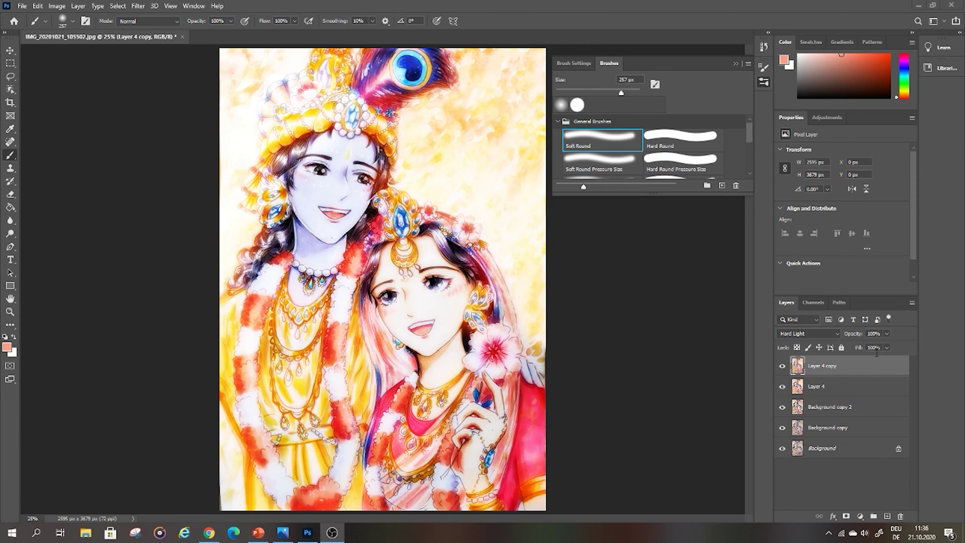
{"action": "left_click", "coordinate": [887, 334]}
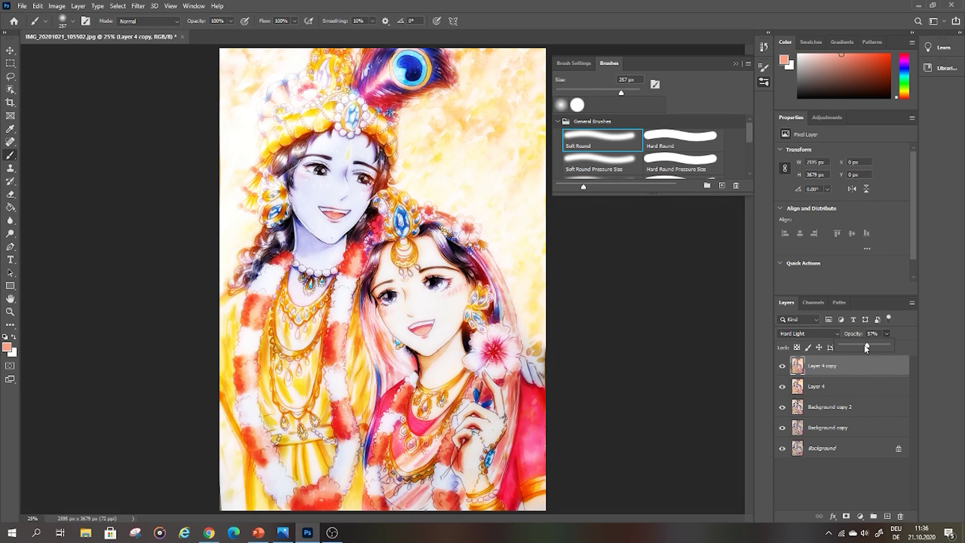
{"action": "left_click_drag", "start_coordinate": [867, 348], "coordinate": [858, 347]}
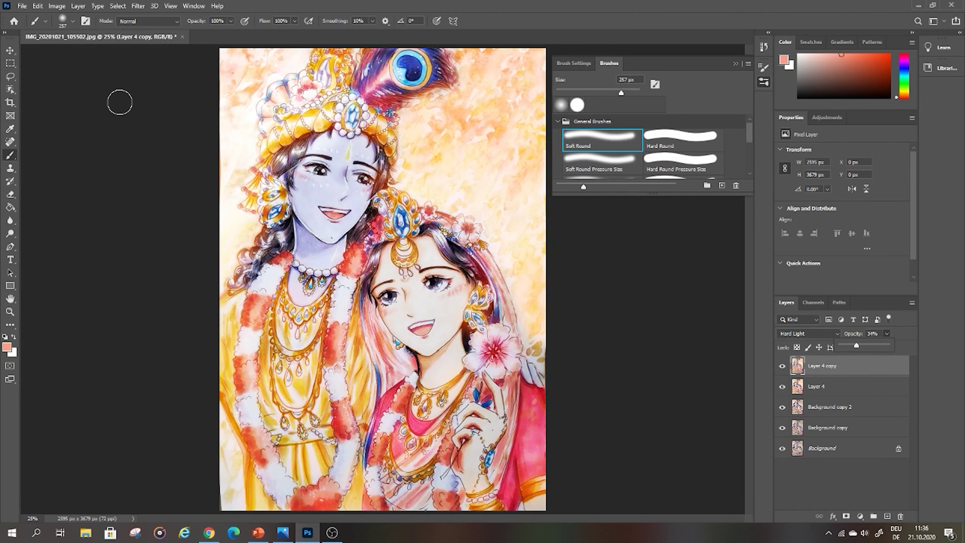
Step: Save the layered image as a Photoshop file named happy.psd
{"action": "left_click", "coordinate": [25, 5]}
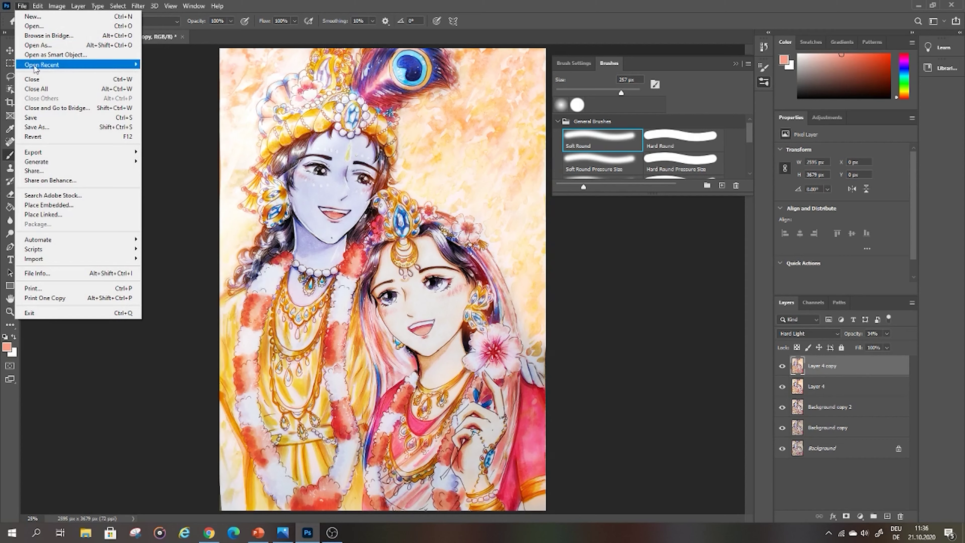
{"action": "left_click", "coordinate": [53, 136]}
{"action": "left_click", "coordinate": [518, 355]}
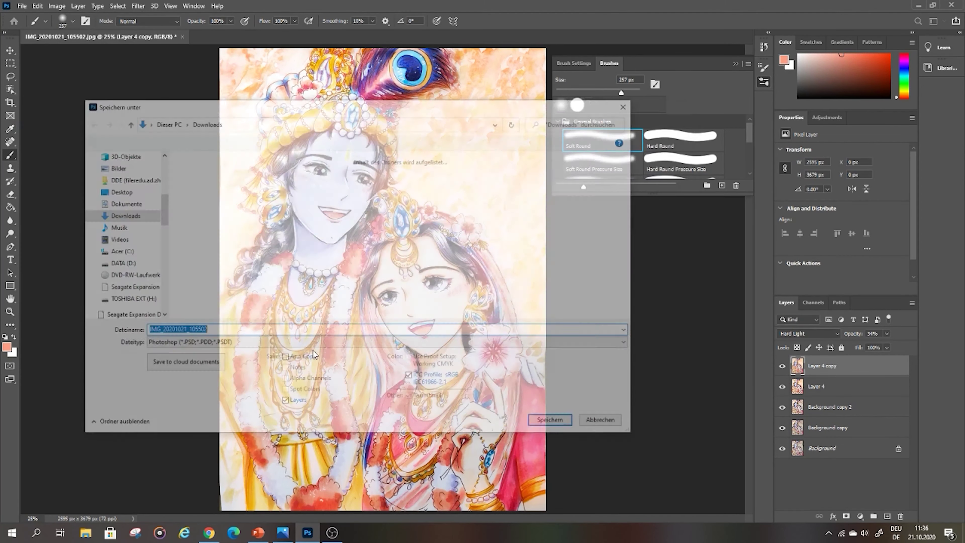
{"action": "left_click", "coordinate": [126, 240]}
{"action": "left_click", "coordinate": [327, 123]}
{"action": "double_click", "coordinate": [254, 245]}
{"action": "double_click", "coordinate": [211, 190]}
{"action": "left_click", "coordinate": [196, 328]}
{"action": "type", "text": "bang2"}
{"action": "left_click", "coordinate": [561, 422]}
{"action": "key", "text": "Return"}
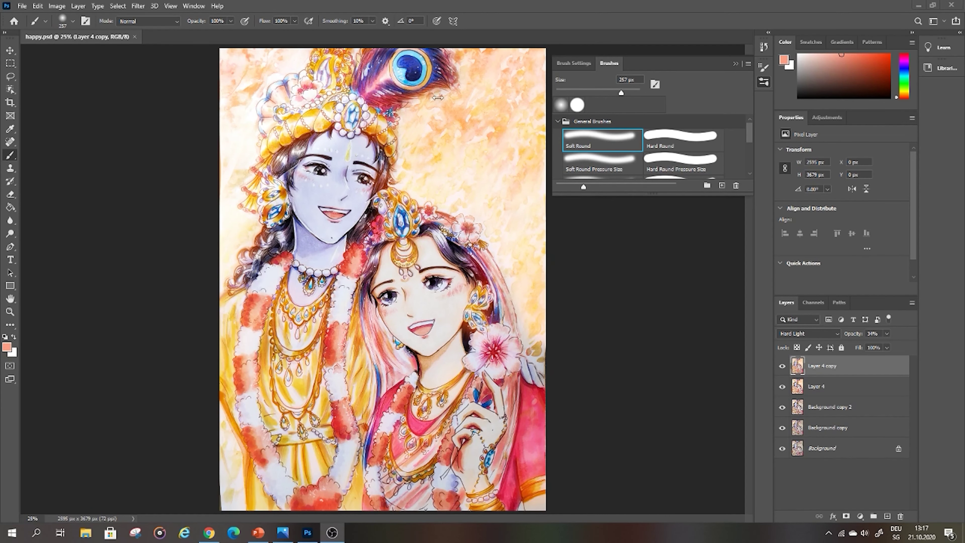
Step: Add a Selective Color adjustment layer, set Cyan to +46 for the Reds and lower their Black amount
{"action": "left_click", "coordinate": [205, 8]}
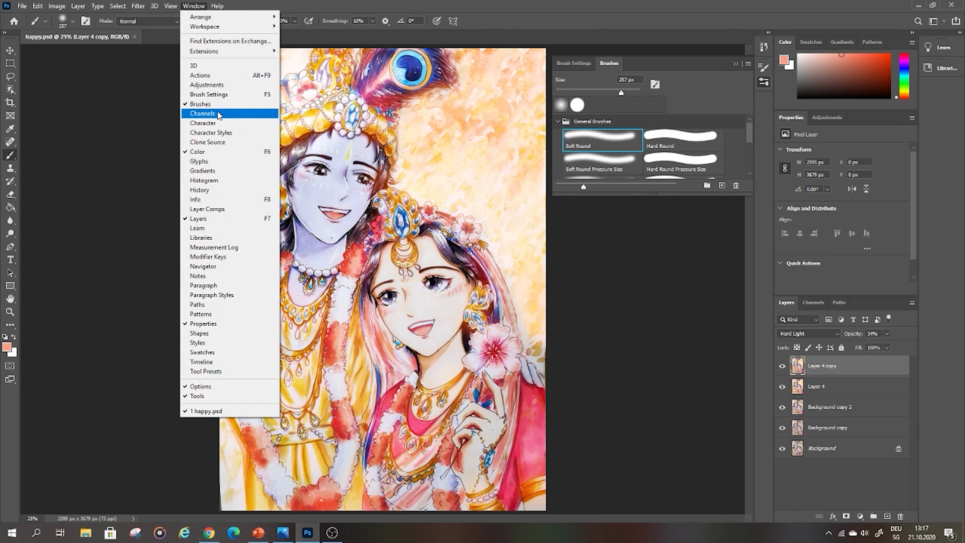
{"action": "left_click", "coordinate": [223, 87]}
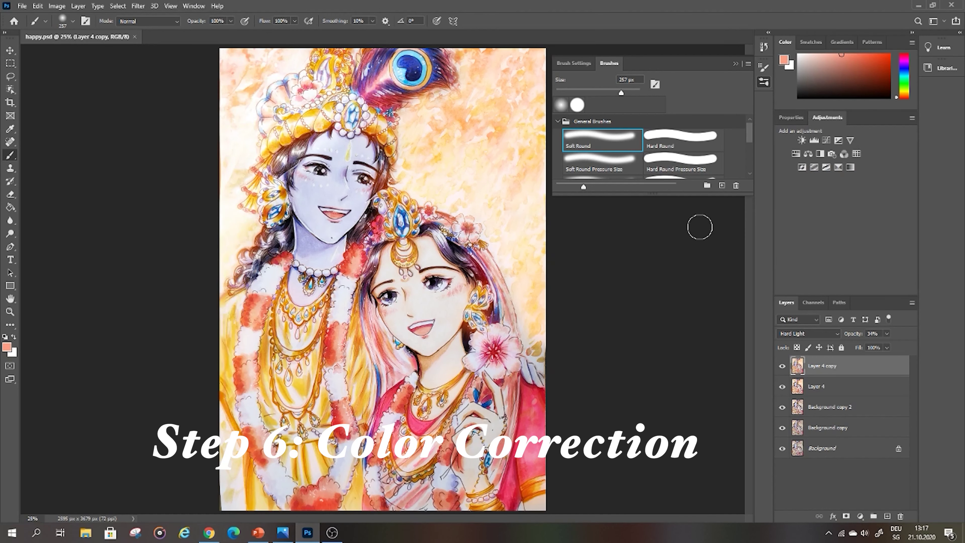
{"action": "left_click", "coordinate": [838, 168]}
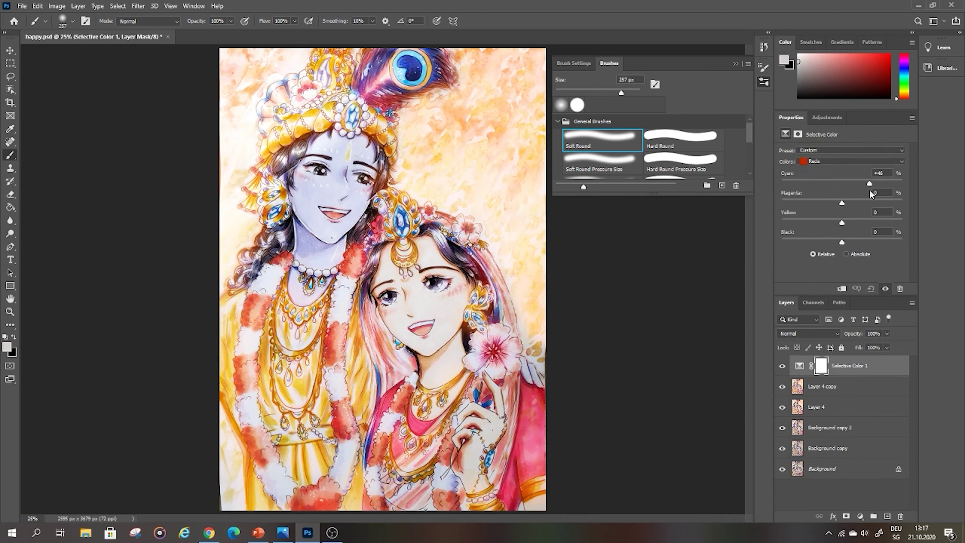
{"action": "mouse_move", "coordinate": [842, 204]}
{"action": "left_mouse_down"}
{"action": "mouse_move", "coordinate": [876, 204]}
{"action": "mouse_move", "coordinate": [843, 204]}
{"action": "mouse_move", "coordinate": [844, 222]}
{"action": "left_mouse_up"}
{"action": "left_click_drag", "start_coordinate": [842, 242], "coordinate": [817, 230]}
Step: Raise the Cyan and Magenta amounts in further colour ranges of the Selective Color layer
{"action": "left_click", "coordinate": [851, 161]}
{"action": "left_click", "coordinate": [817, 171]}
{"action": "left_click", "coordinate": [836, 161]}
{"action": "left_click", "coordinate": [819, 193]}
{"action": "left_click_drag", "start_coordinate": [842, 183], "coordinate": [895, 183]}
{"action": "left_click", "coordinate": [815, 161]}
{"action": "left_click", "coordinate": [819, 202]}
{"action": "left_click_drag", "start_coordinate": [842, 203], "coordinate": [882, 209]}
Step: Set the Magentas of the Selective Color layer to Cyan +51, Magenta +11 and Yellow +17
{"action": "key", "text": "Down"}
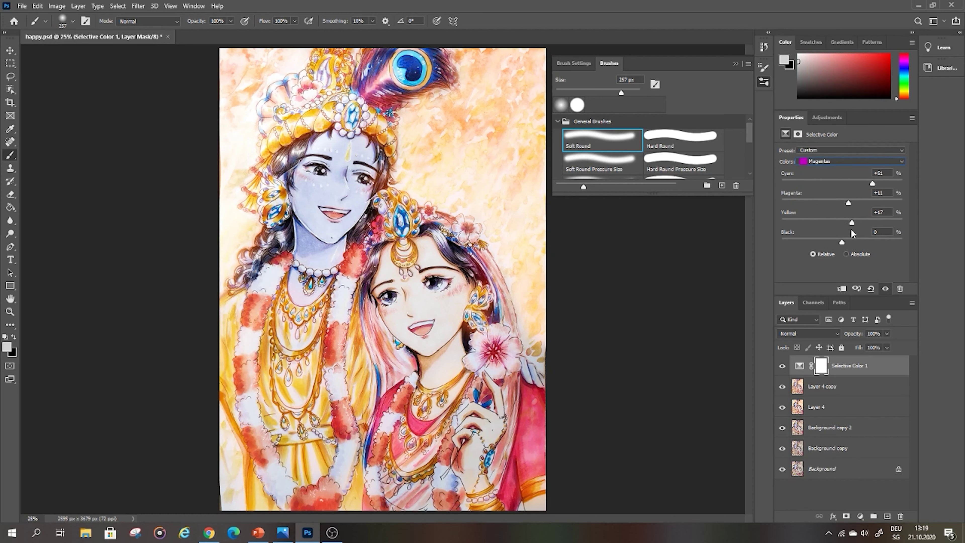
{"action": "key", "text": "Down"}
{"action": "left_click_drag", "start_coordinate": [842, 222], "coordinate": [851, 243]}
Step: Adjust the Yellow amount in another tonal range of the Selective Color layer and set Black to 0 for the Blacks
{"action": "left_click", "coordinate": [851, 161]}
{"action": "left_click", "coordinate": [857, 232]}
{"action": "mouse_move", "coordinate": [842, 183]}
{"action": "left_mouse_down"}
{"action": "mouse_move", "coordinate": [862, 184]}
{"action": "mouse_move", "coordinate": [842, 184]}
{"action": "left_mouse_up"}
{"action": "left_click_drag", "start_coordinate": [842, 223], "coordinate": [857, 257]}
{"action": "key", "text": "Down"}
{"action": "left_click", "coordinate": [880, 231]}
{"action": "type", "text": "0"}
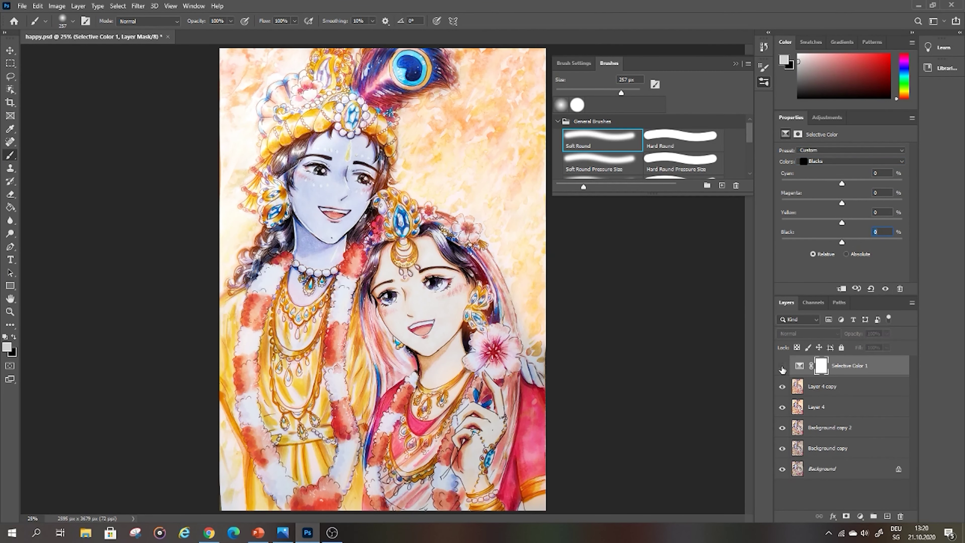
Step: Add a Color Balance layer that shifts the midtones toward red, and a Brightness/Contrast layer that is switched off
{"action": "left_click", "coordinate": [817, 118]}
{"action": "left_click_drag", "start_coordinate": [823, 118], "coordinate": [790, 108]}
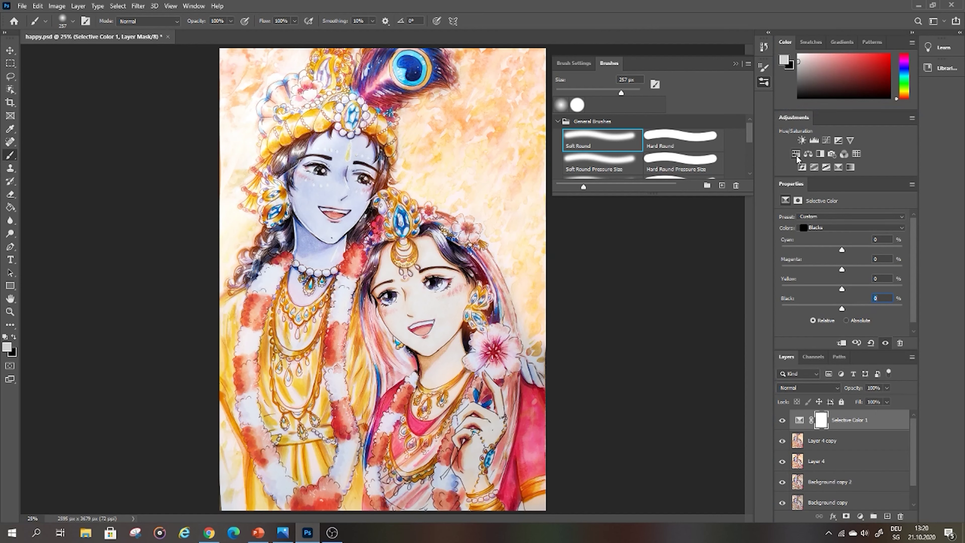
{"action": "left_click", "coordinate": [808, 154]}
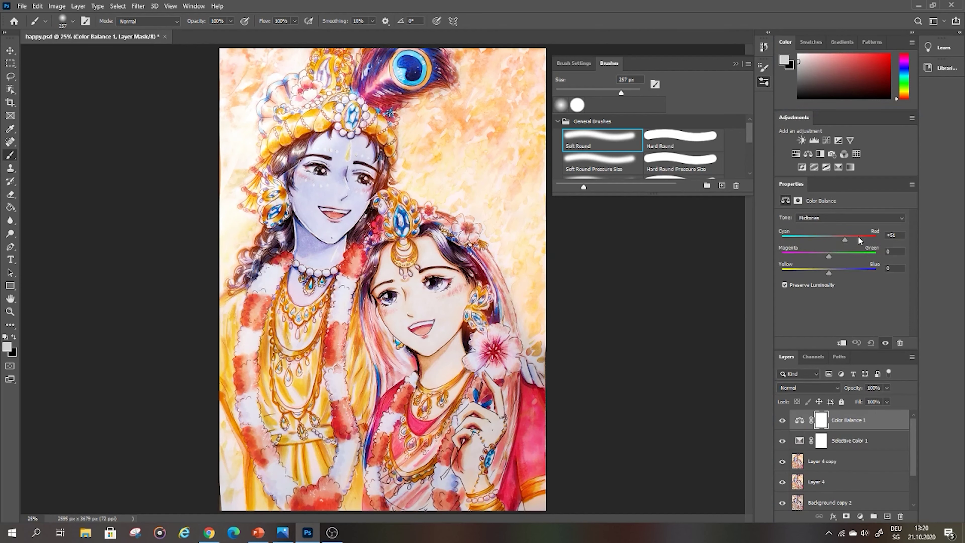
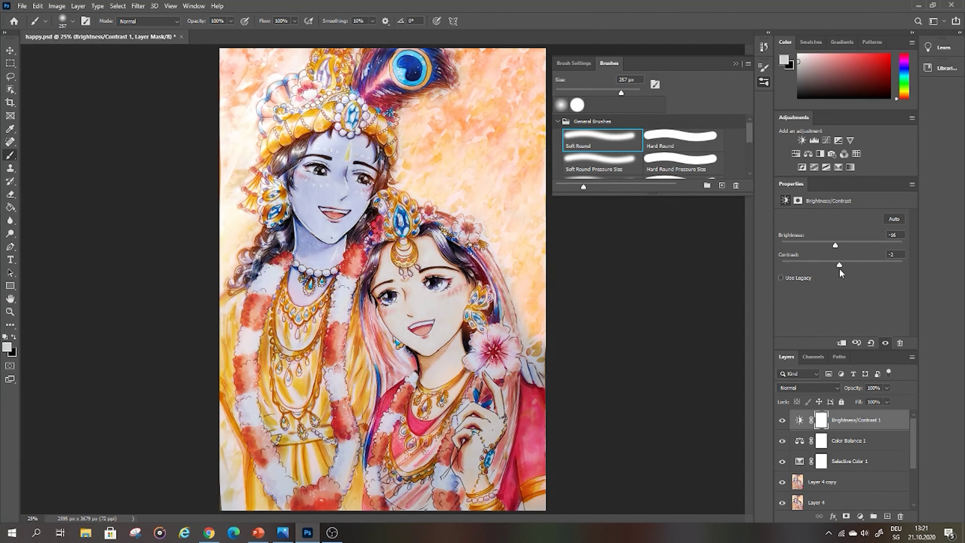
{"action": "left_click", "coordinate": [782, 420]}
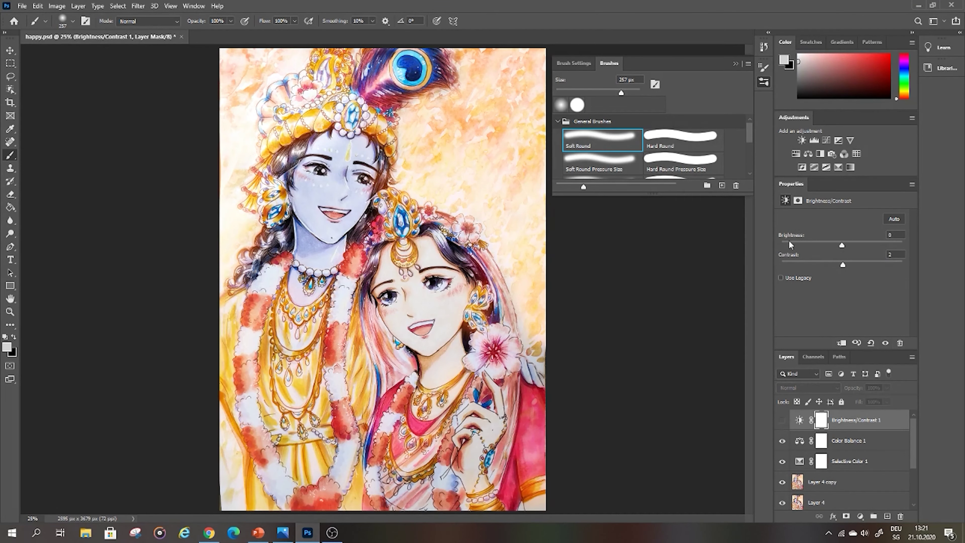
Step: Add a Black & White adjustment layer and above it a Brightness/Contrast layer with brightness -66 and contrast -2
{"action": "left_click", "coordinate": [821, 154]}
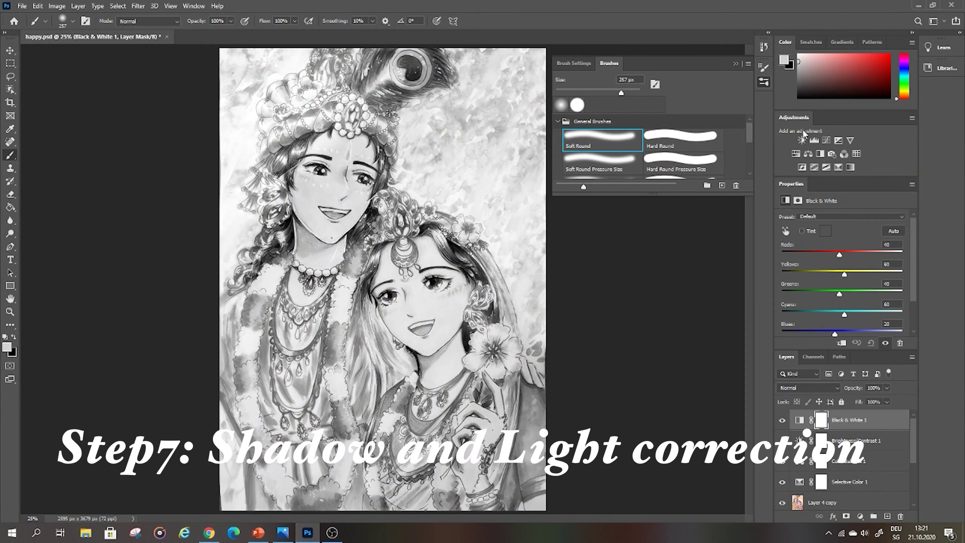
{"action": "left_click", "coordinate": [802, 140]}
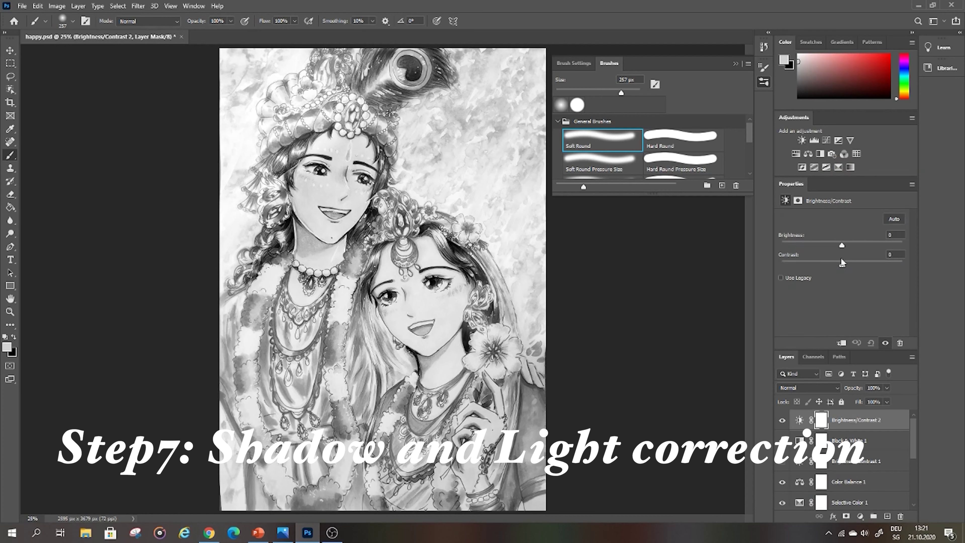
{"action": "left_click_drag", "start_coordinate": [842, 246], "coordinate": [818, 246]}
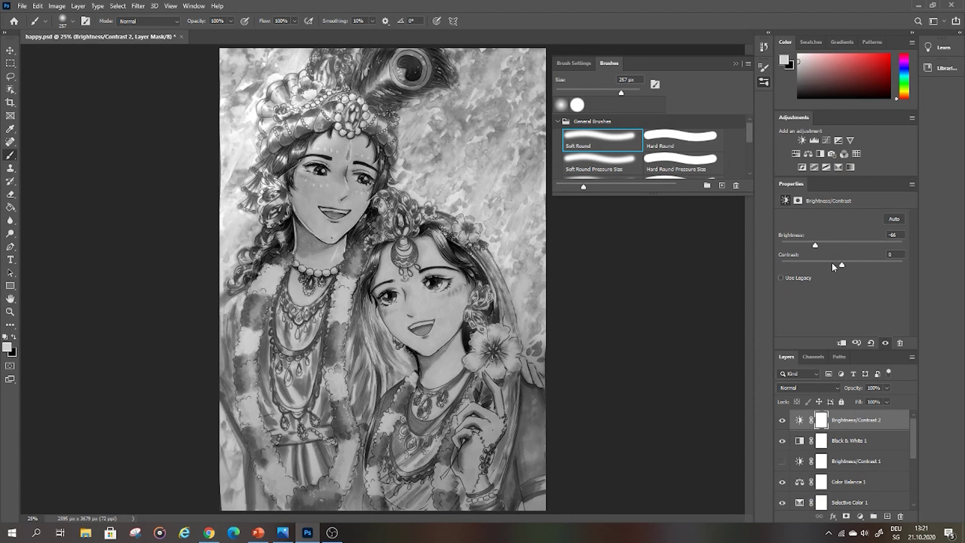
{"action": "left_click_drag", "start_coordinate": [843, 265], "coordinate": [840, 265]}
Step: Fill the mask of the Brightness/Contrast 2 layer with black using the Paint Bucket
{"action": "left_click", "coordinate": [11, 207]}
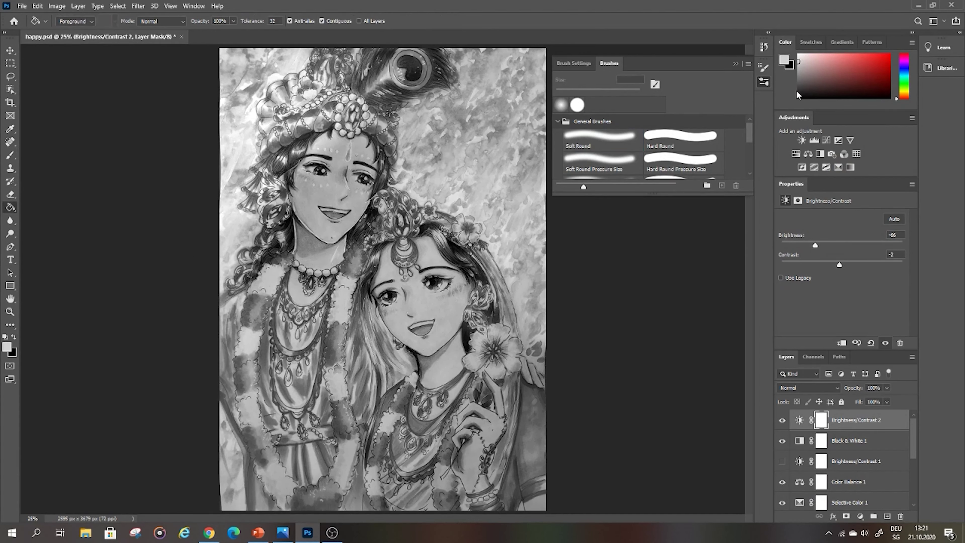
{"action": "key", "text": "x"}
{"action": "left_click", "coordinate": [423, 173]}
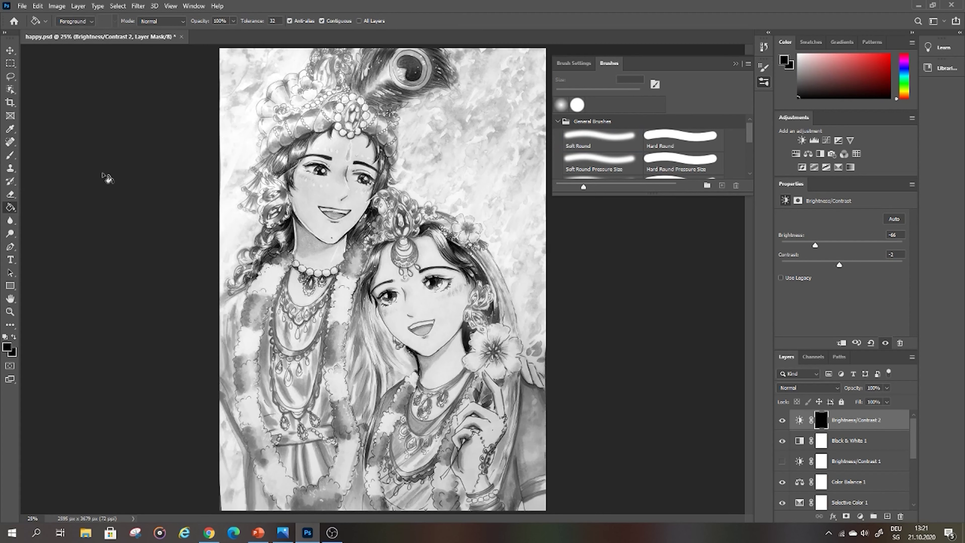
Step: Brush white on the Brightness/Contrast 2 mask over the man's yellow clothing and garland, and undo the last stroke
{"action": "left_click", "coordinate": [11, 155]}
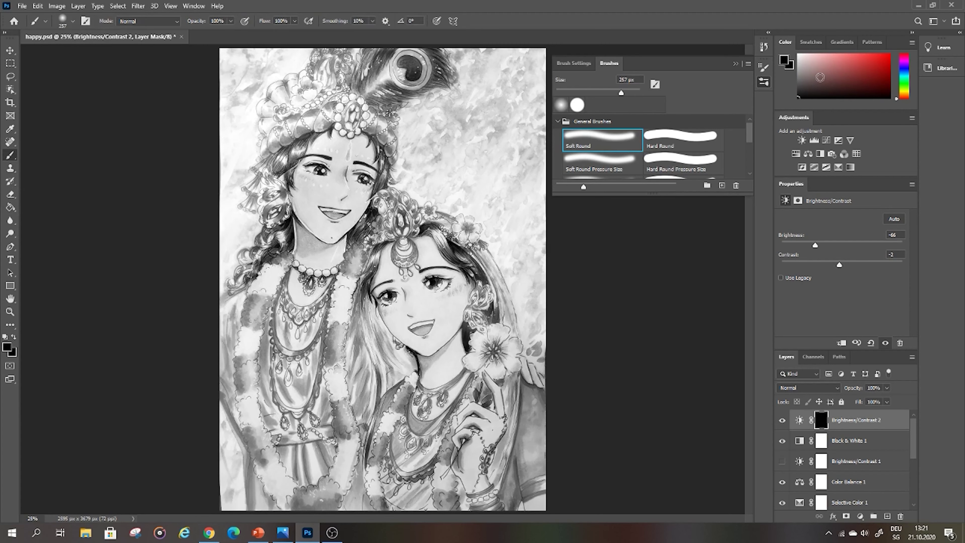
{"action": "key", "text": "x"}
{"action": "mouse_move", "coordinate": [236, 376]}
{"action": "left_mouse_down"}
{"action": "mouse_move", "coordinate": [232, 422]}
{"action": "mouse_move", "coordinate": [252, 520]}
{"action": "left_mouse_up"}
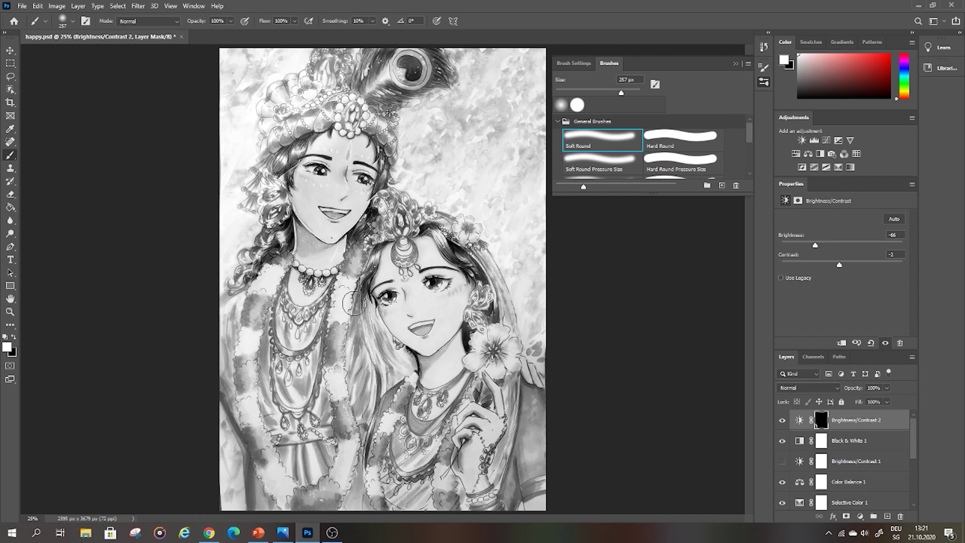
{"action": "left_click_drag", "start_coordinate": [354, 304], "coordinate": [351, 411]}
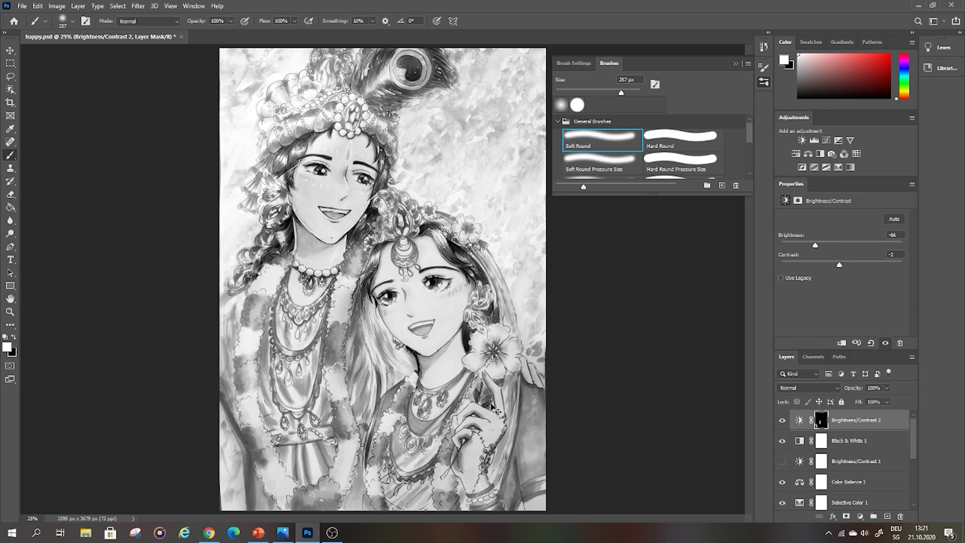
{"action": "key", "text": "ctrl+z"}
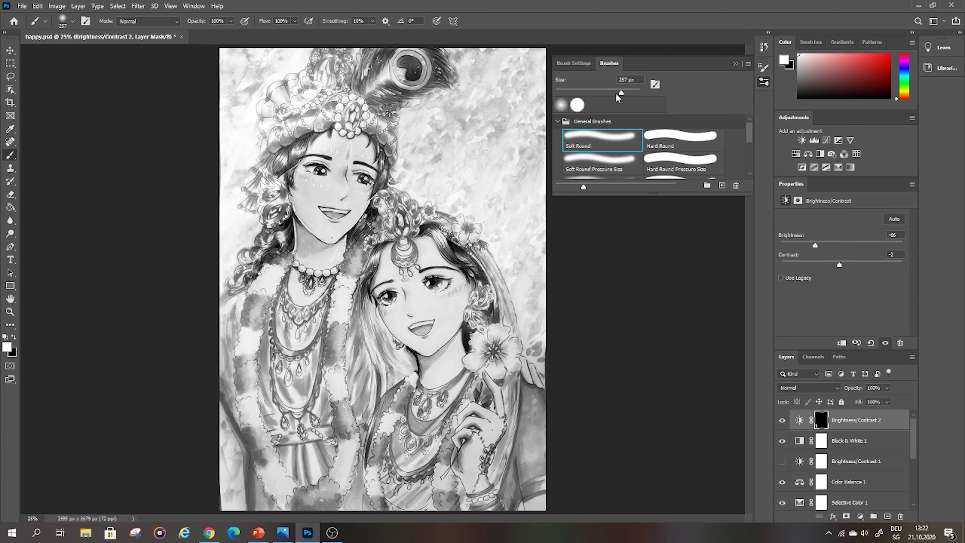
Step: Paint shadows on the mask in white with a 151 px soft brush along the man's garland, clothing and necklaces
{"action": "left_click_drag", "start_coordinate": [267, 266], "coordinate": [235, 383]}
{"action": "left_click_drag", "start_coordinate": [350, 254], "coordinate": [309, 493]}
{"action": "mouse_move", "coordinate": [363, 264]}
{"action": "left_mouse_down"}
{"action": "mouse_move", "coordinate": [353, 312]}
{"action": "mouse_move", "coordinate": [359, 483]}
{"action": "left_mouse_up"}
{"action": "left_click_drag", "start_coordinate": [281, 306], "coordinate": [274, 344]}
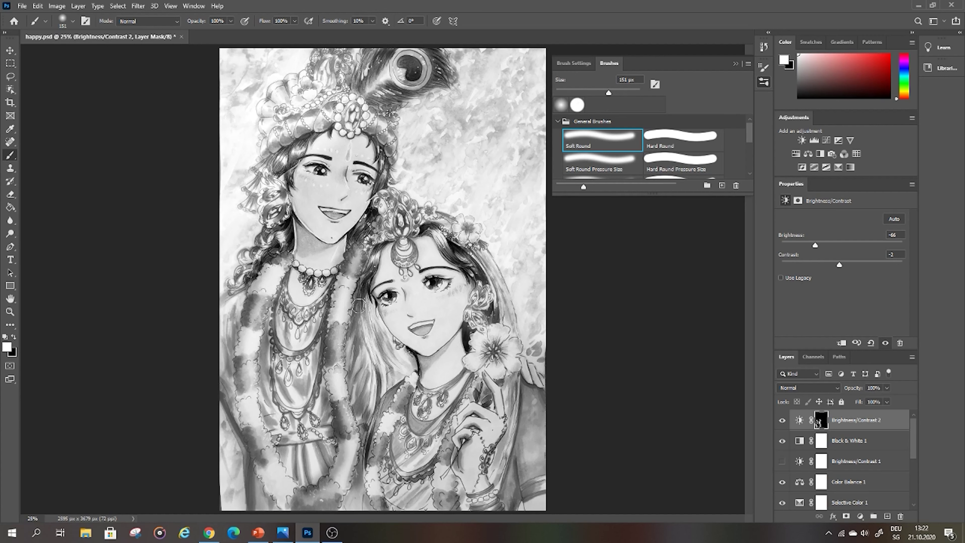
Step: Paint white on the mask to shade the woman's veil, sari and garland and the man's crown
{"action": "left_click_drag", "start_coordinate": [361, 306], "coordinate": [384, 420]}
{"action": "left_click_drag", "start_coordinate": [528, 456], "coordinate": [541, 519]}
{"action": "left_click_drag", "start_coordinate": [538, 394], "coordinate": [534, 420]}
{"action": "mouse_move", "coordinate": [515, 498]}
{"action": "left_mouse_down"}
{"action": "mouse_move", "coordinate": [283, 504]}
{"action": "mouse_move", "coordinate": [266, 159]}
{"action": "mouse_move", "coordinate": [323, 125]}
{"action": "mouse_move", "coordinate": [298, 154]}
{"action": "left_mouse_up"}
{"action": "left_click_drag", "start_coordinate": [498, 311], "coordinate": [498, 340]}
{"action": "left_click_drag", "start_coordinate": [469, 372], "coordinate": [455, 386]}
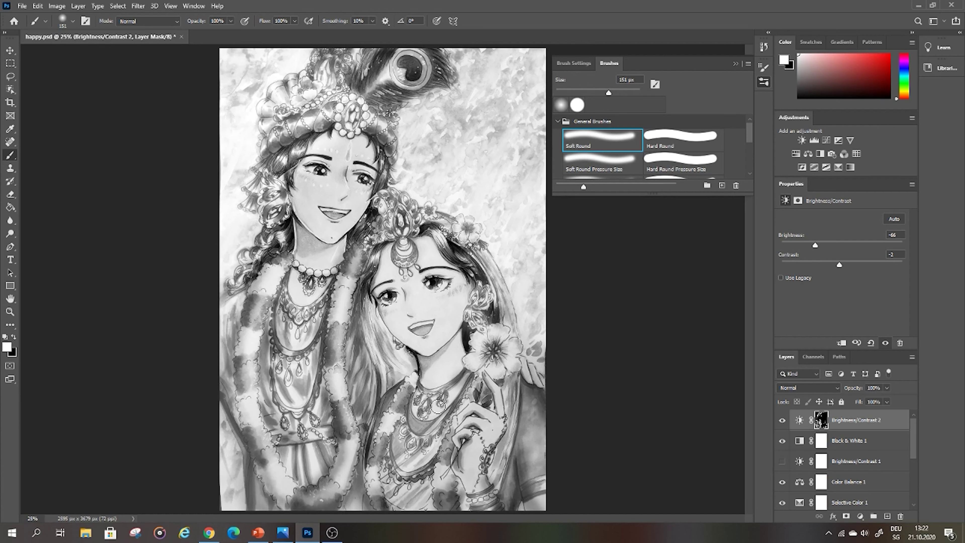
{"action": "left_click_drag", "start_coordinate": [401, 422], "coordinate": [389, 441]}
{"action": "left_click_drag", "start_coordinate": [334, 100], "coordinate": [317, 108]}
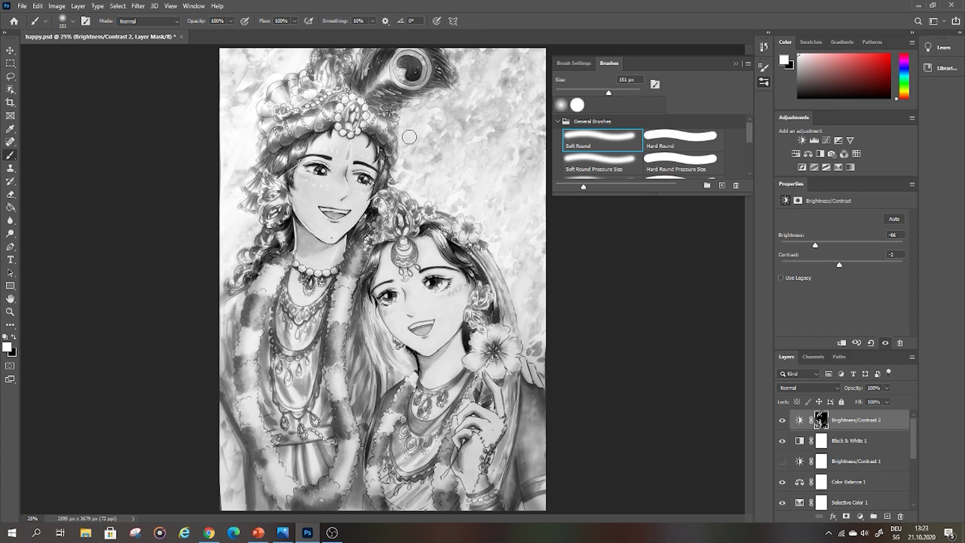
Step: Hide the Black & White layer and compare the coloured image with and without the painted shadows
{"action": "left_click", "coordinate": [782, 441]}
{"action": "left_click", "coordinate": [782, 420]}
{"action": "left_click", "coordinate": [782, 420]}
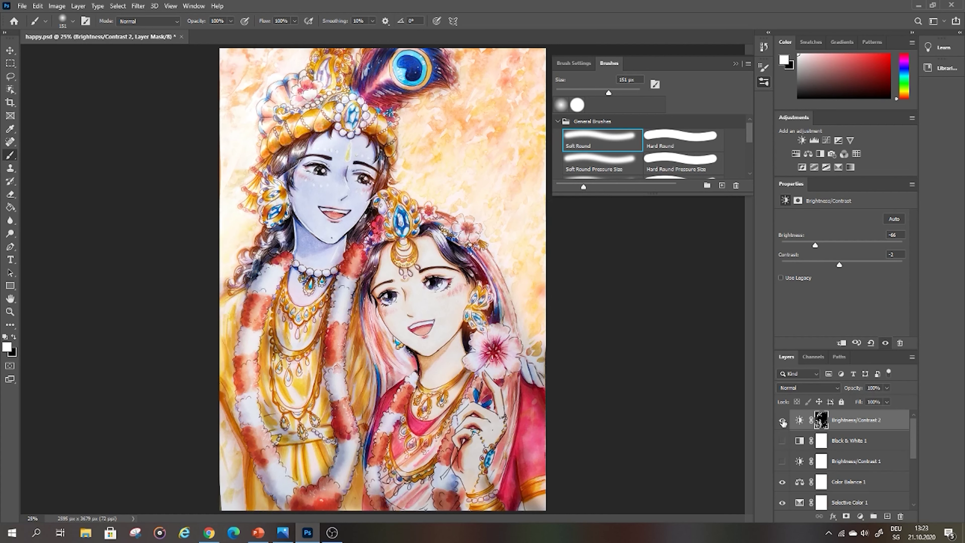
Step: Brush black on the Brightness/Contrast 2 mask to remove shading along the man's garland
{"action": "key", "text": "x"}
{"action": "left_click_drag", "start_coordinate": [337, 337], "coordinate": [338, 470]}
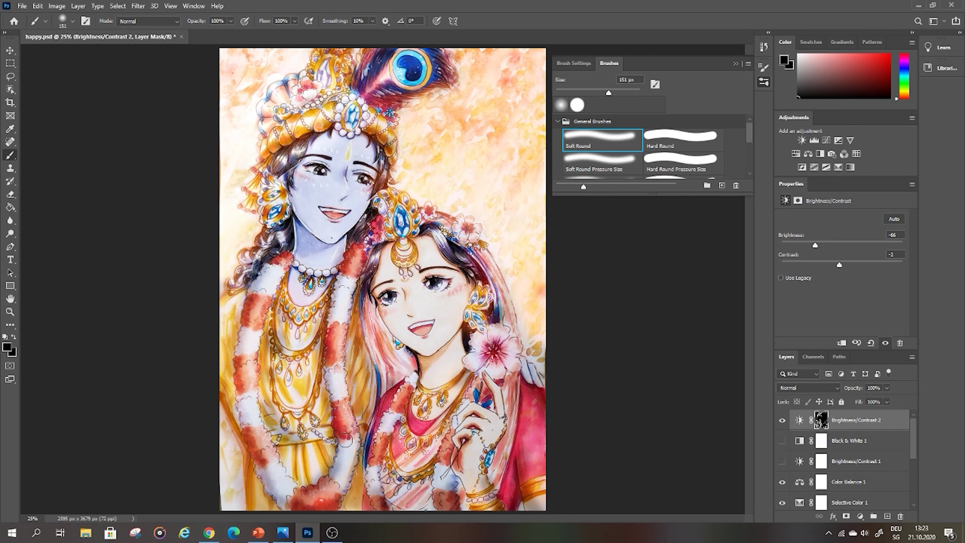
Step: Reduce the opacity of the Brightness/Contrast 2 adjustment layer to 65%
{"action": "left_click", "coordinate": [887, 387]}
{"action": "left_click", "coordinate": [875, 400]}
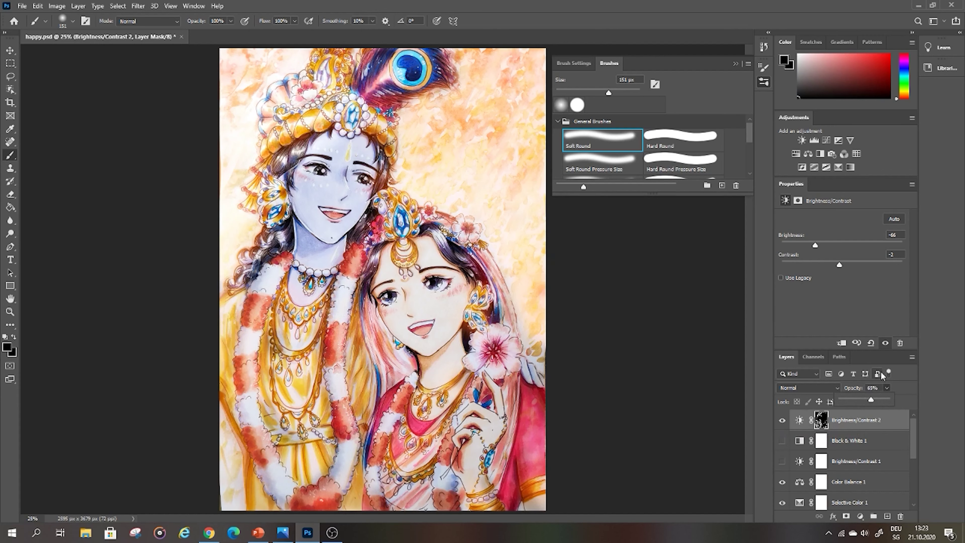
{"action": "left_click", "coordinate": [275, 344]}
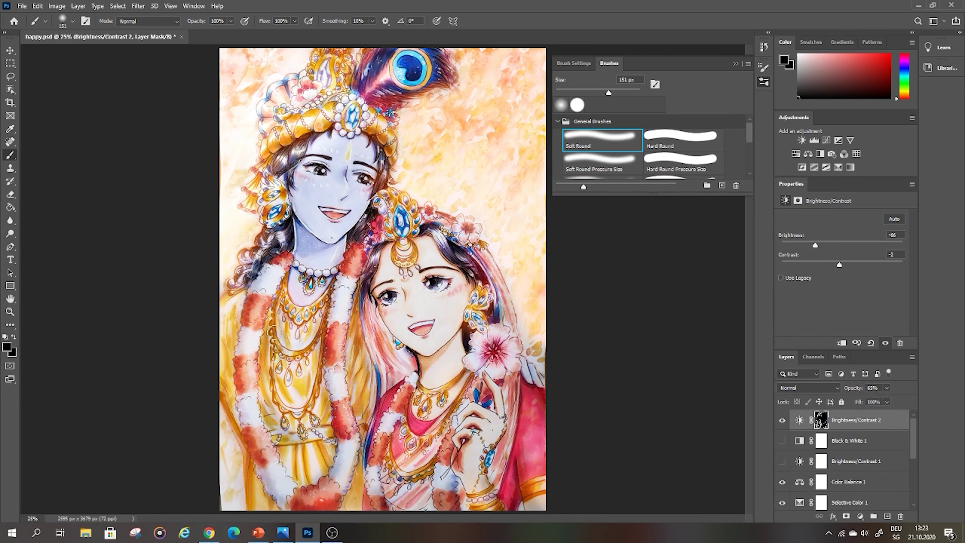
Step: Add a new layer and paint diagonal white light rays across the background with the 151 px soft brush
{"action": "left_click", "coordinate": [12, 315]}
{"action": "left_click_drag", "start_coordinate": [505, 304], "coordinate": [480, 429]}
{"action": "left_click", "coordinate": [887, 517]}
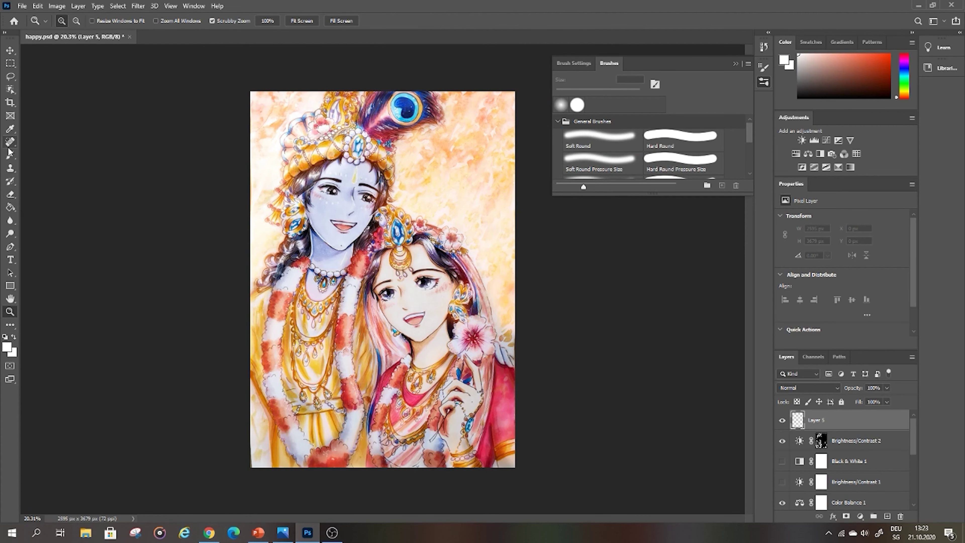
{"action": "left_click", "coordinate": [10, 155]}
{"action": "left_click_drag", "start_coordinate": [486, 94], "coordinate": [391, 190]}
{"action": "left_click_drag", "start_coordinate": [515, 105], "coordinate": [441, 209]}
{"action": "left_click_drag", "start_coordinate": [515, 162], "coordinate": [458, 249]}
{"action": "left_click_drag", "start_coordinate": [506, 218], "coordinate": [471, 306]}
{"action": "left_click_drag", "start_coordinate": [300, 97], "coordinate": [261, 141]}
Step: Lower the opacity of the light-ray layer to 28%
{"action": "left_click", "coordinate": [823, 389]}
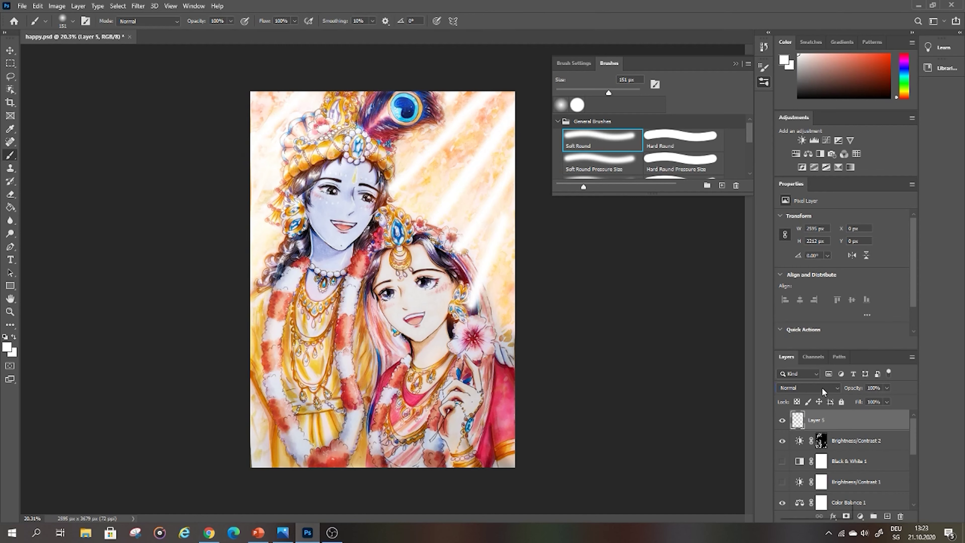
{"action": "left_click", "coordinate": [887, 388]}
{"action": "left_click_drag", "start_coordinate": [889, 399], "coordinate": [853, 403]}
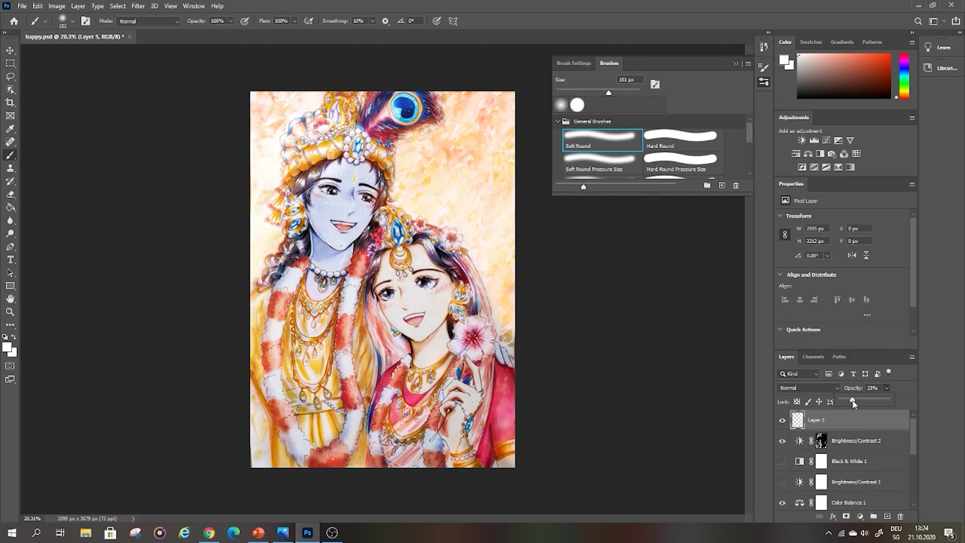
Step: Add another Brightness/Contrast adjustment above Brightness/Contrast 2 and set its brightness to 68
{"action": "left_click", "coordinate": [821, 441]}
{"action": "key", "text": "x"}
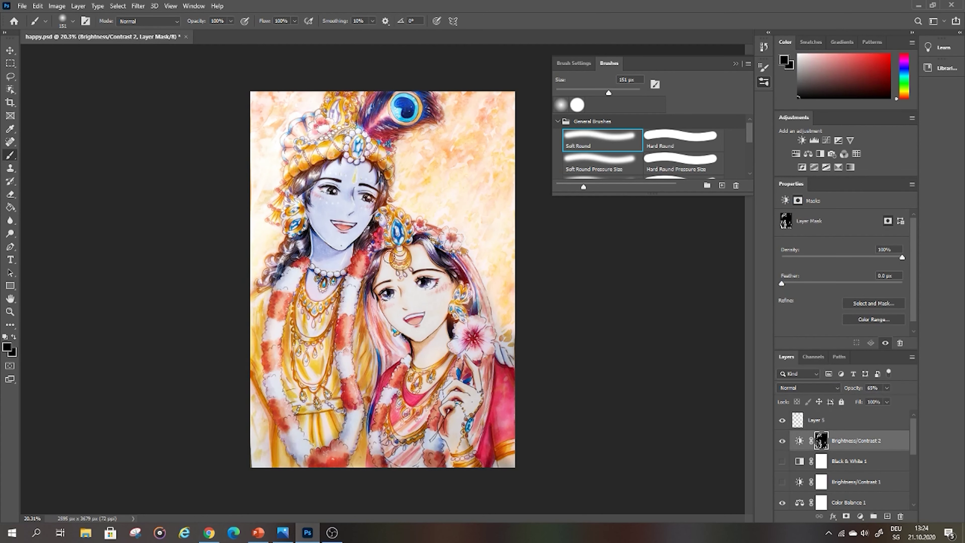
{"action": "left_click", "coordinate": [802, 140]}
{"action": "left_click_drag", "start_coordinate": [842, 245], "coordinate": [869, 249]}
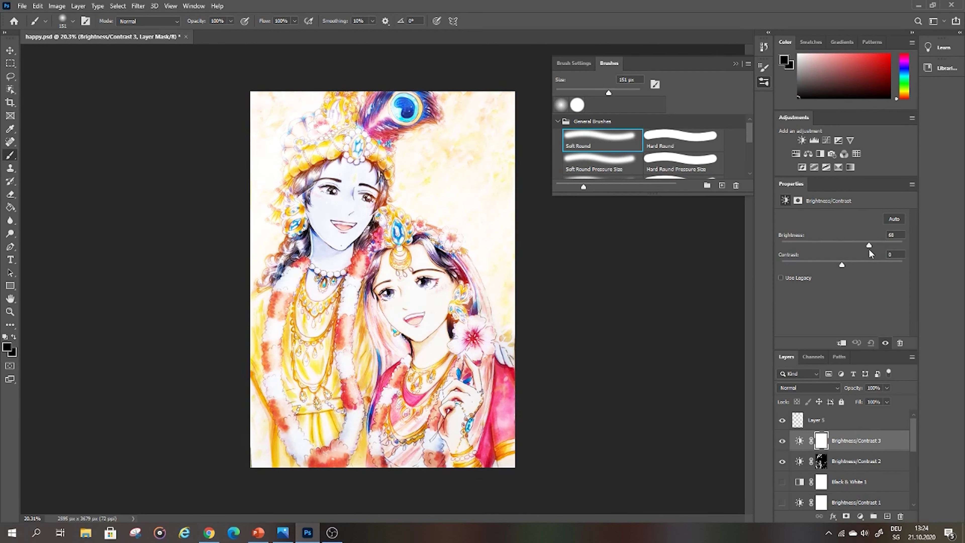
Step: Fill the Brightness/Contrast 3 mask with black and paint highlights in white along the woman's veil beside the flower
{"action": "left_click", "coordinate": [10, 207]}
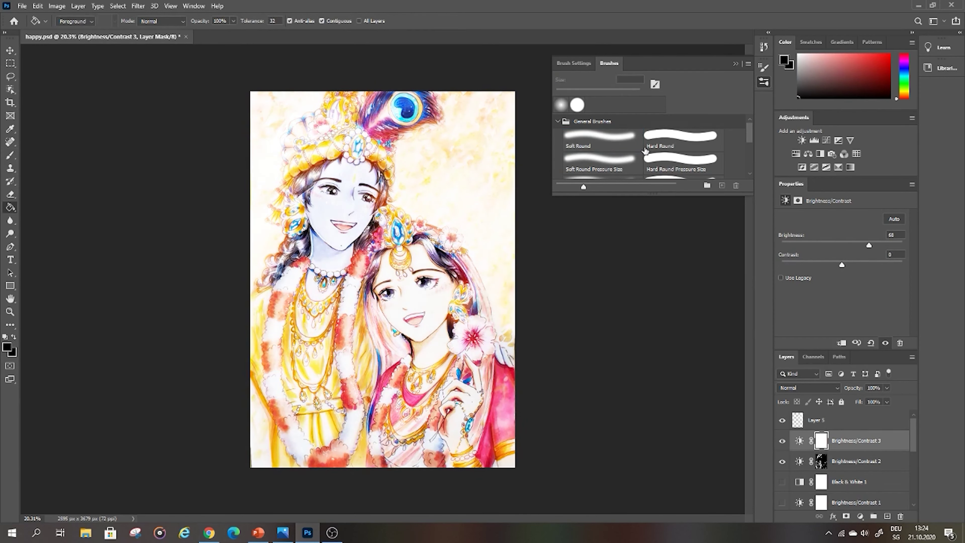
{"action": "left_click", "coordinate": [308, 274]}
{"action": "left_click", "coordinate": [10, 155]}
{"action": "key", "text": "x"}
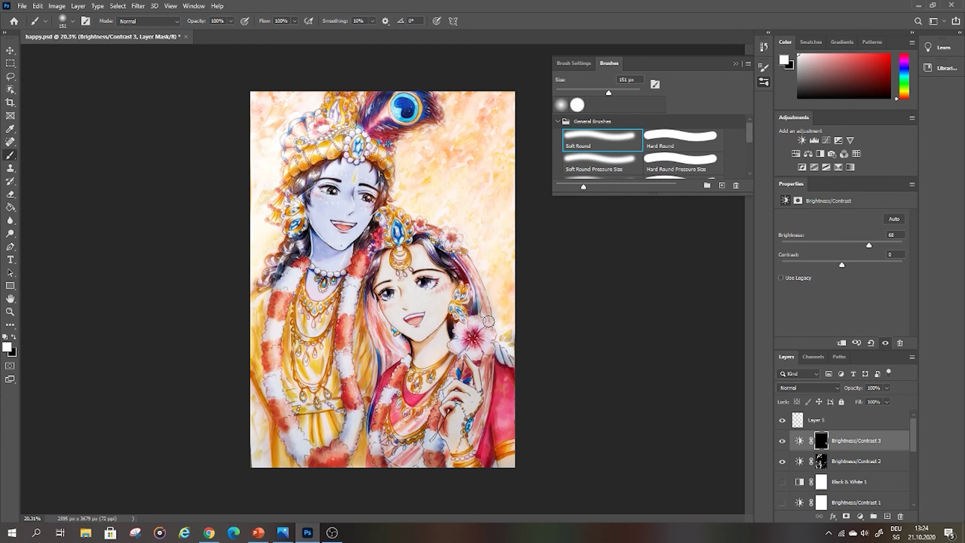
{"action": "left_click_drag", "start_coordinate": [492, 325], "coordinate": [480, 269]}
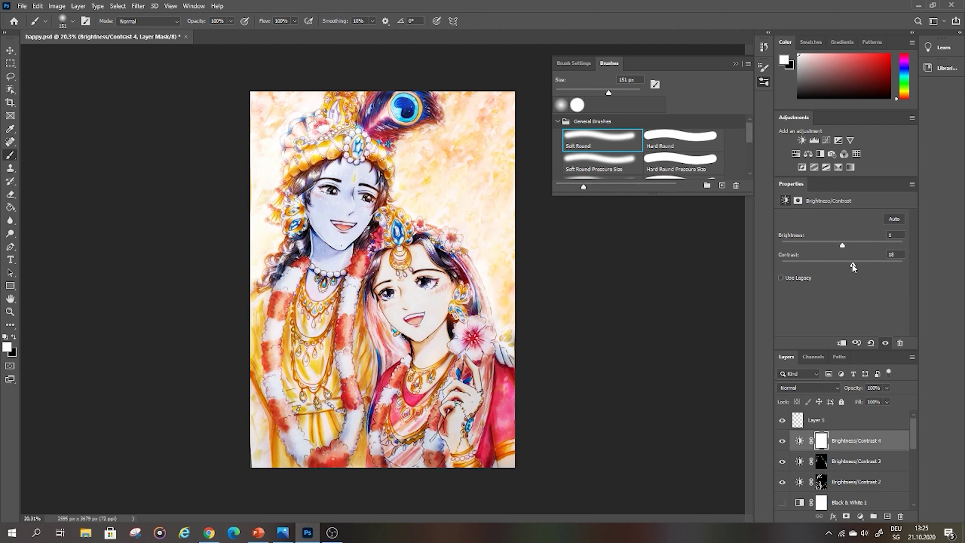
Step: Slightly lower the contrast of Brightness/Contrast 4 and invert its mask to hide the effect
{"action": "left_click_drag", "start_coordinate": [853, 267], "coordinate": [850, 265]}
{"action": "key", "text": "ctrl+i"}
Step: Select the Brightness/Contrast 2 mask and open the layer's opacity setting
{"action": "left_click", "coordinate": [821, 482]}
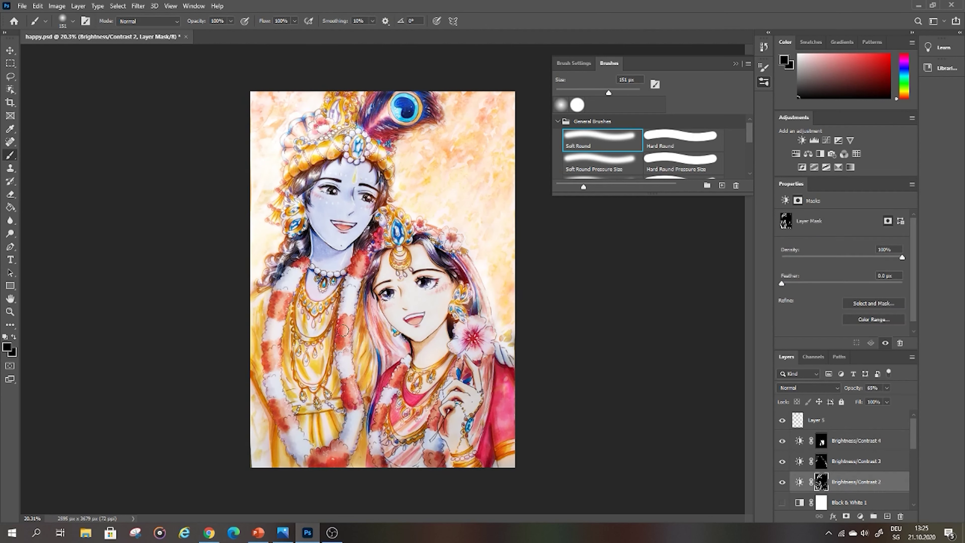
{"action": "left_click", "coordinate": [887, 387]}
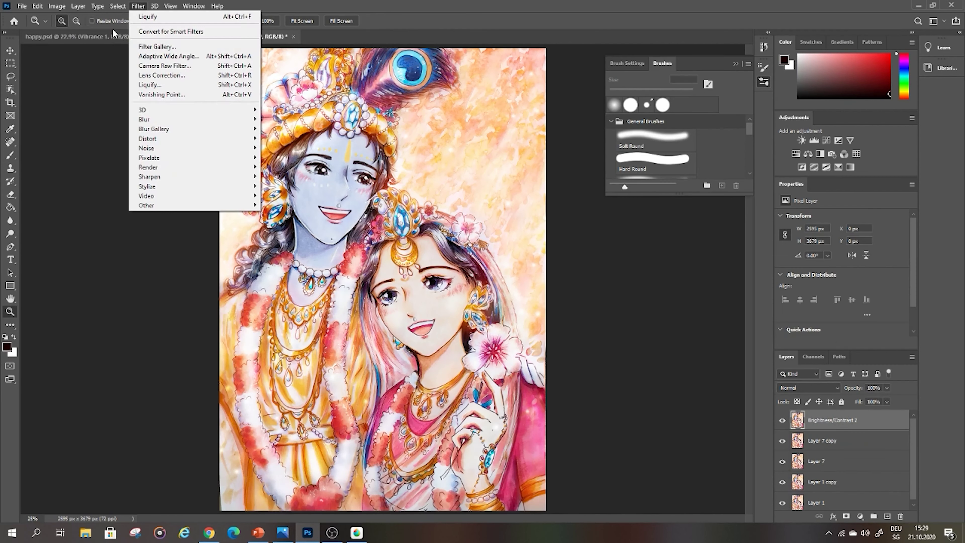
{"action": "mouse_move", "coordinate": [44, 4]}
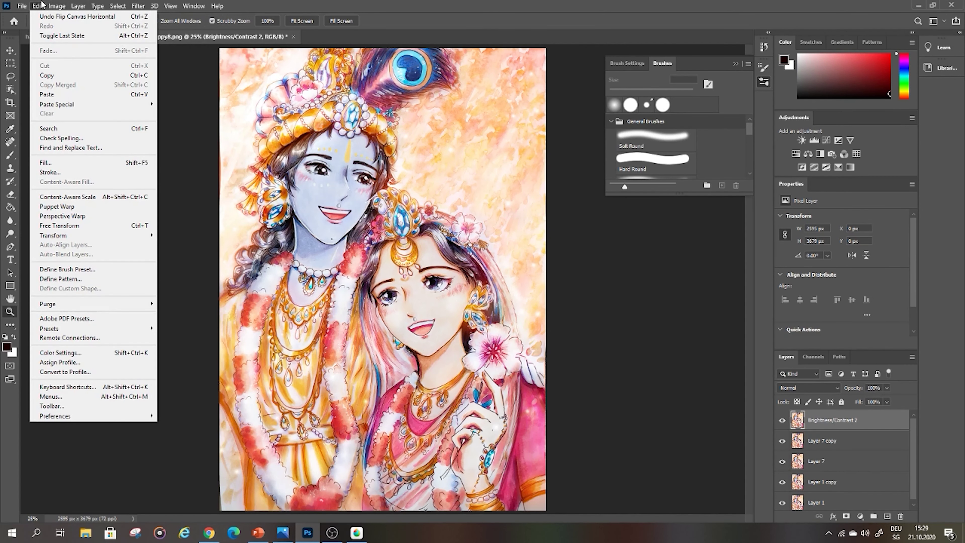
{"action": "left_click", "coordinate": [588, 264]}
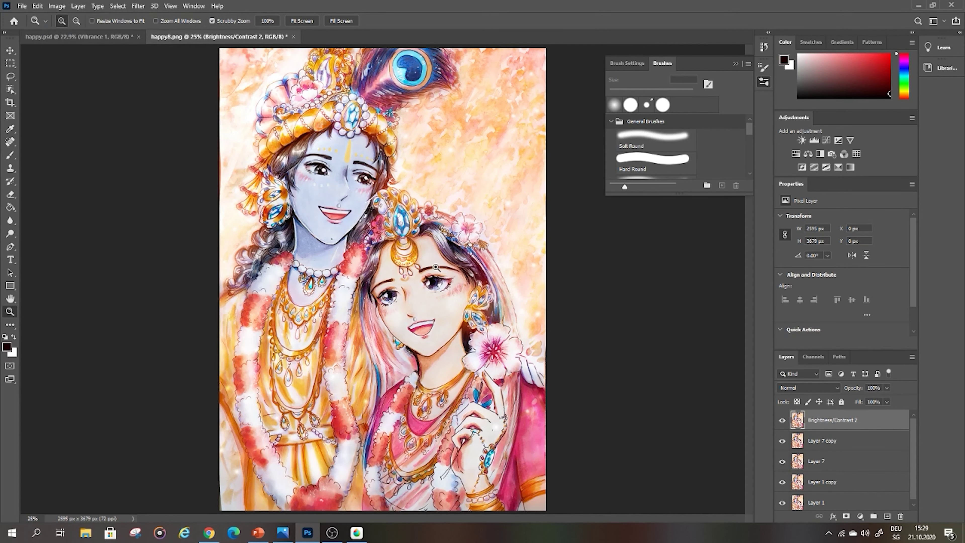
{"action": "left_click", "coordinate": [38, 5]}
{"action": "left_click", "coordinate": [47, 299]}
Step: Flip the canvas horizontally to check the drawing for proportion errors
{"action": "left_click", "coordinate": [56, 6]}
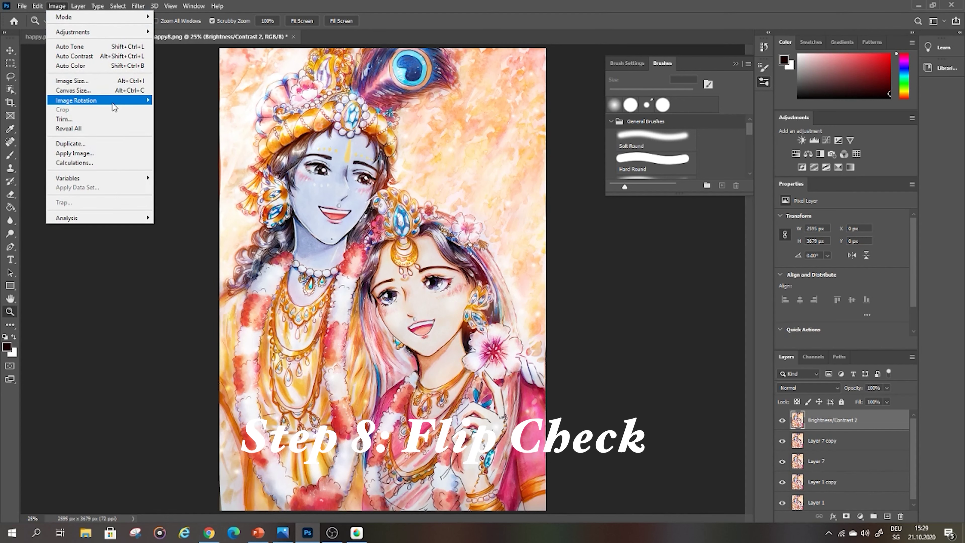
{"action": "mouse_move", "coordinate": [151, 103]}
{"action": "left_click", "coordinate": [203, 143]}
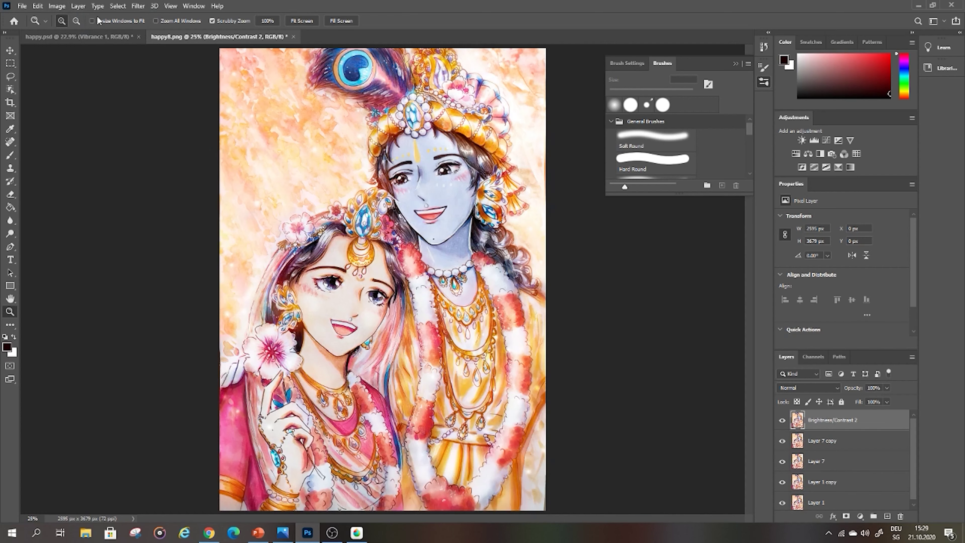
Step: Open the Liquify filter and nudge the man's eye with a 215 px Forward Warp brush
{"action": "left_click", "coordinate": [138, 6]}
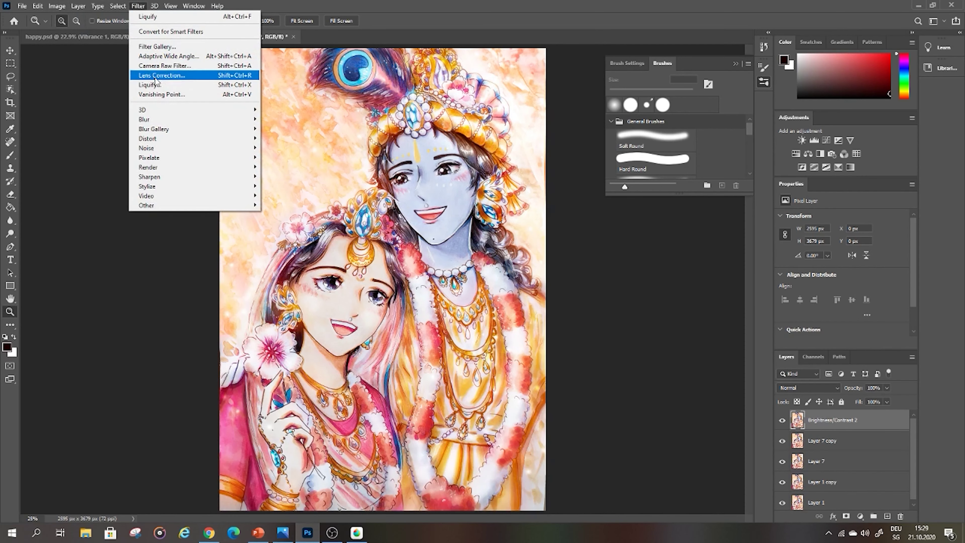
{"action": "left_click", "coordinate": [231, 85]}
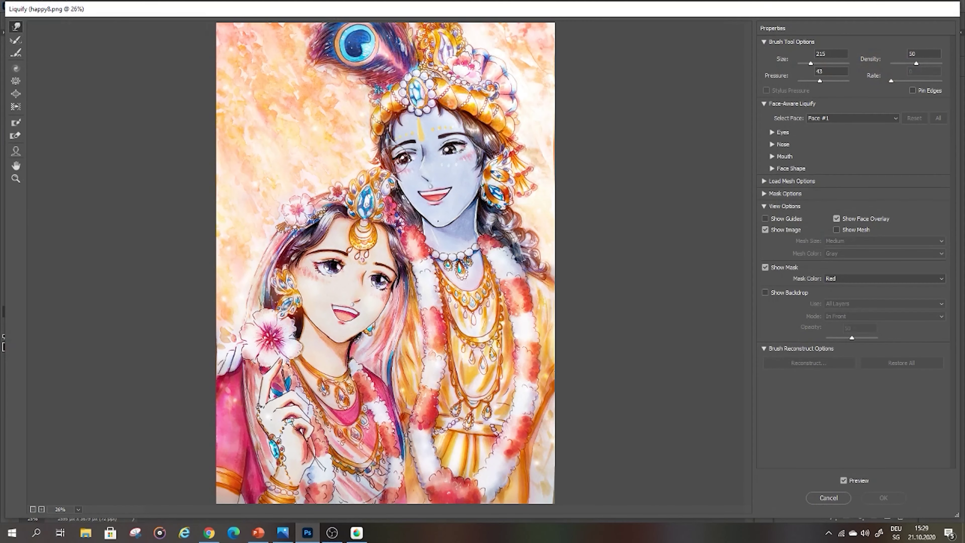
{"action": "left_click_drag", "start_coordinate": [459, 146], "coordinate": [454, 146]}
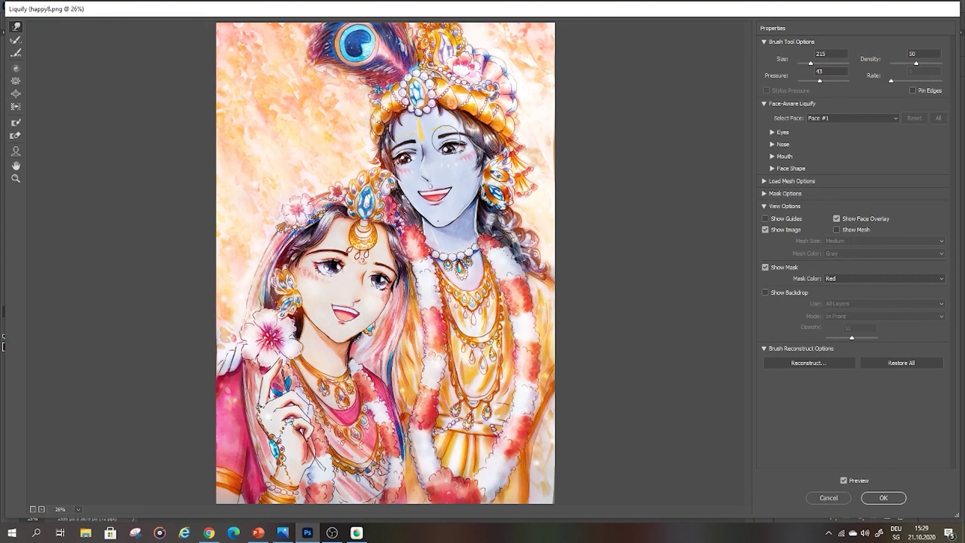
Step: Refine the man's facial features with the Forward Warp tool, reducing its brush size to 77
{"action": "left_click", "coordinate": [15, 178]}
{"action": "left_click", "coordinate": [130, 128]}
{"action": "key", "text": "w"}
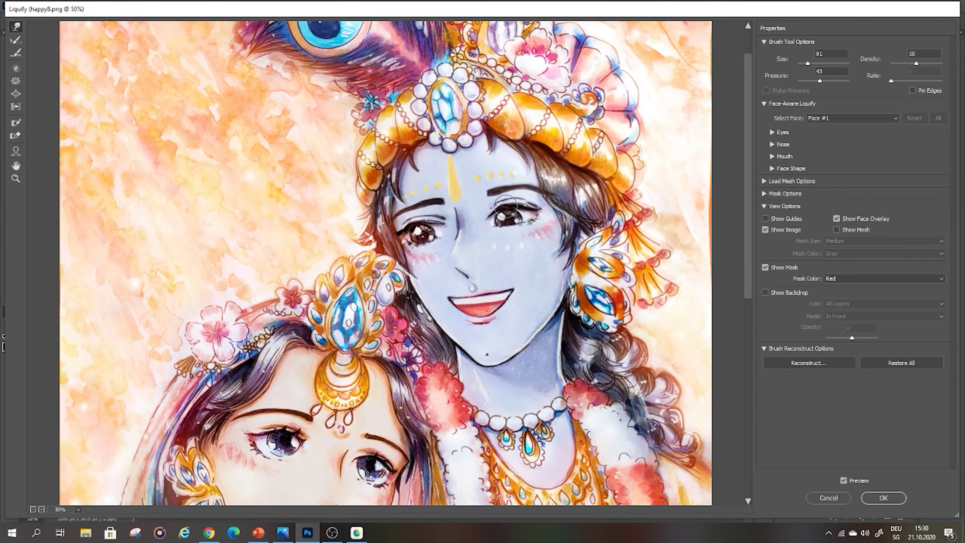
{"action": "key", "text": "bracketleft"}
{"action": "key", "text": "bracketleft"}
{"action": "key", "text": "bracketleft"}
{"action": "key", "text": "bracketleft"}
{"action": "key", "text": "bracketleft"}
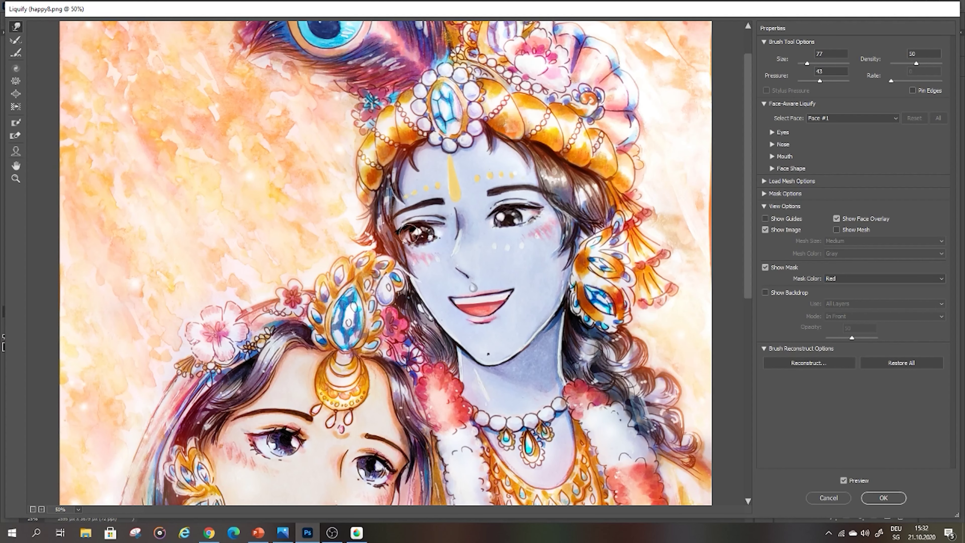
Step: Enlarge the warp brush to 144 for the woman's face and apply the Liquify changes
{"action": "key", "text": "bracketright"}
{"action": "key", "text": "bracketright"}
{"action": "key", "text": "bracketright"}
{"action": "key", "text": "bracketright"}
{"action": "scroll", "coordinate": [636, 406], "scroll_direction": "down", "scroll_amount": 3}
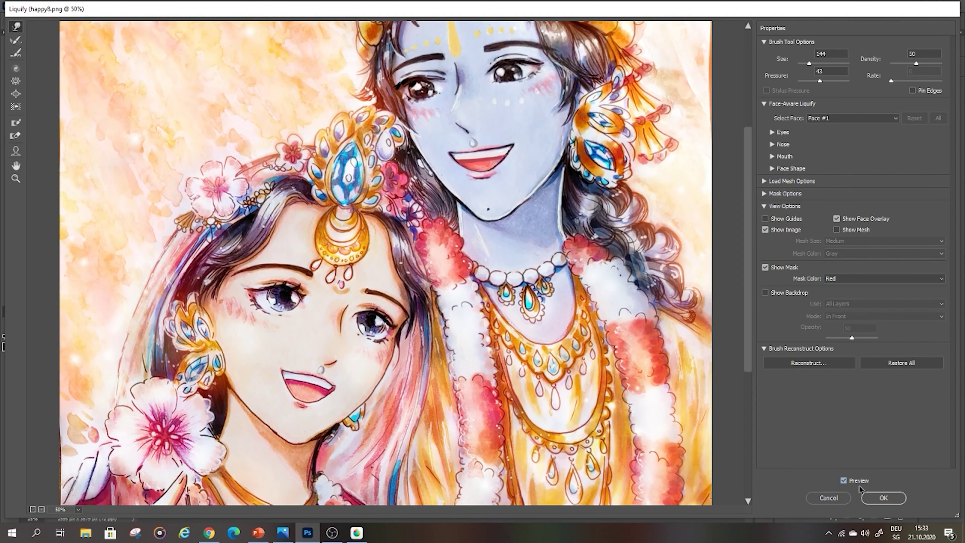
{"action": "left_click", "coordinate": [884, 498]}
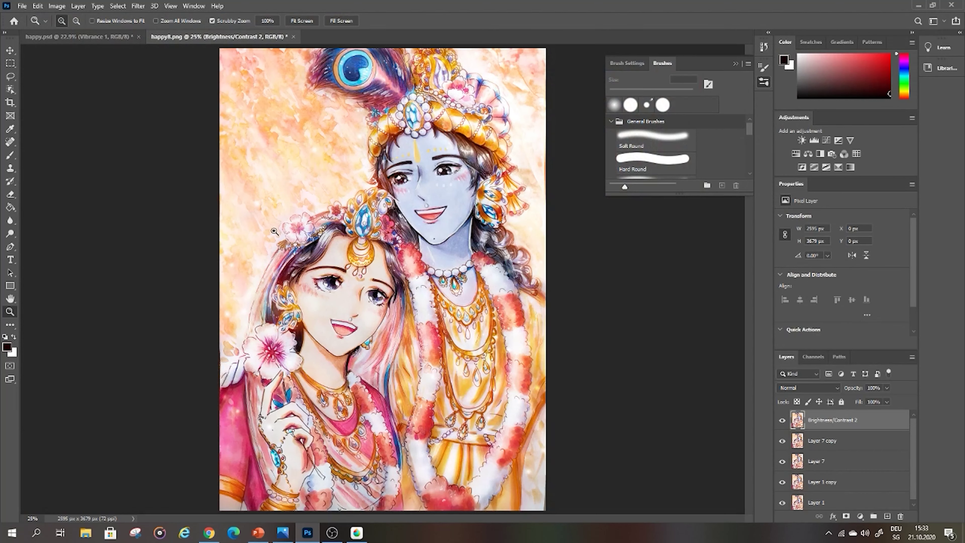
Step: Hide and show the Brightness/Contrast 2 layer to compare the Liquify changes, and flip the canvas back horizontally
{"action": "left_click", "coordinate": [783, 422]}
{"action": "left_click", "coordinate": [782, 422]}
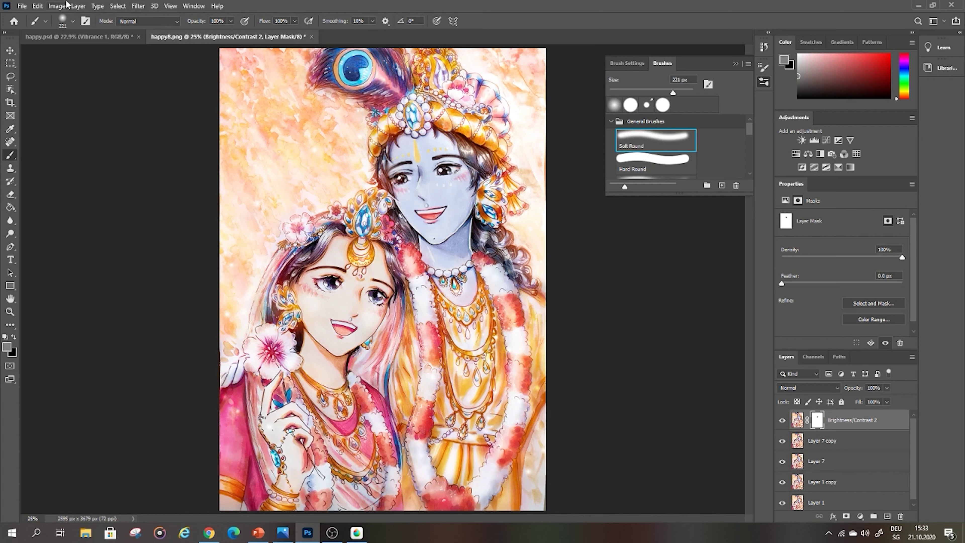
{"action": "left_click", "coordinate": [66, 5]}
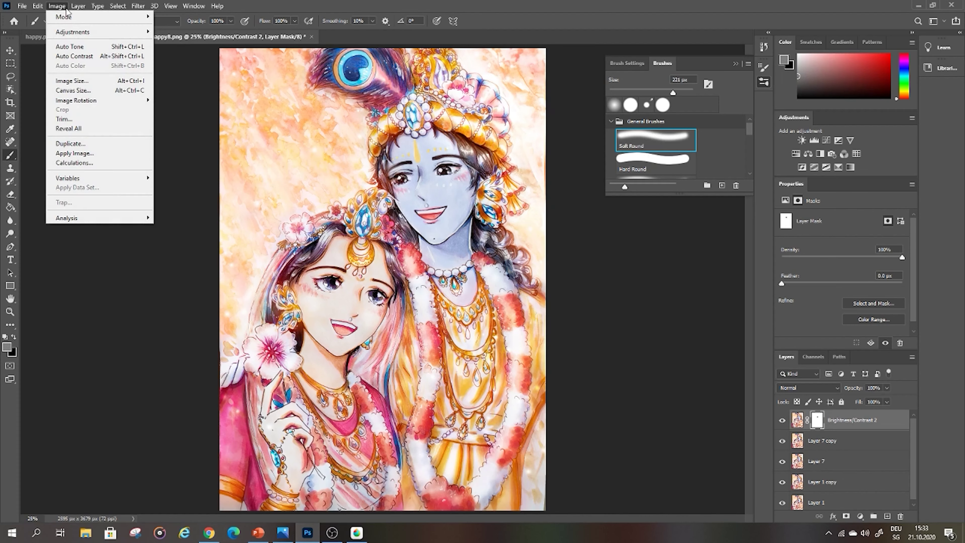
{"action": "mouse_move", "coordinate": [114, 100]}
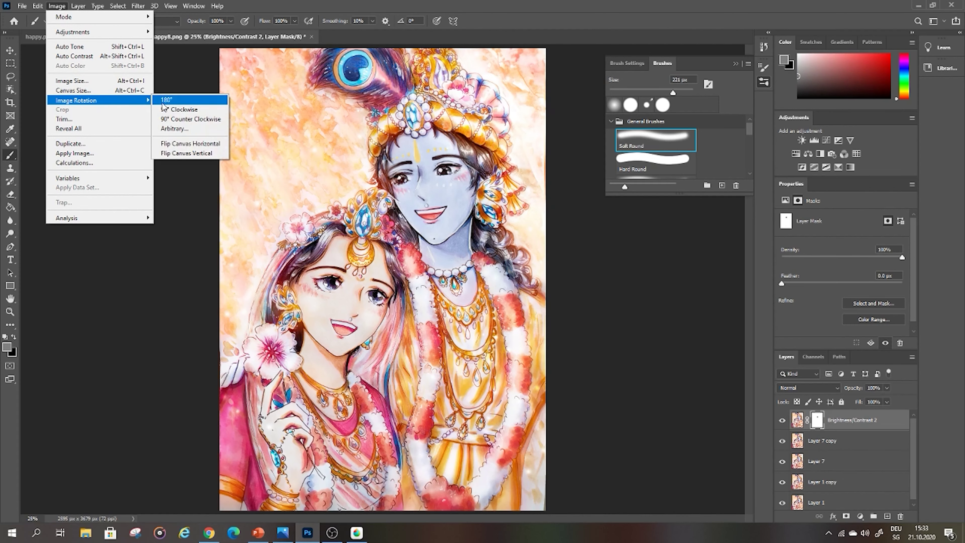
{"action": "left_click", "coordinate": [191, 145]}
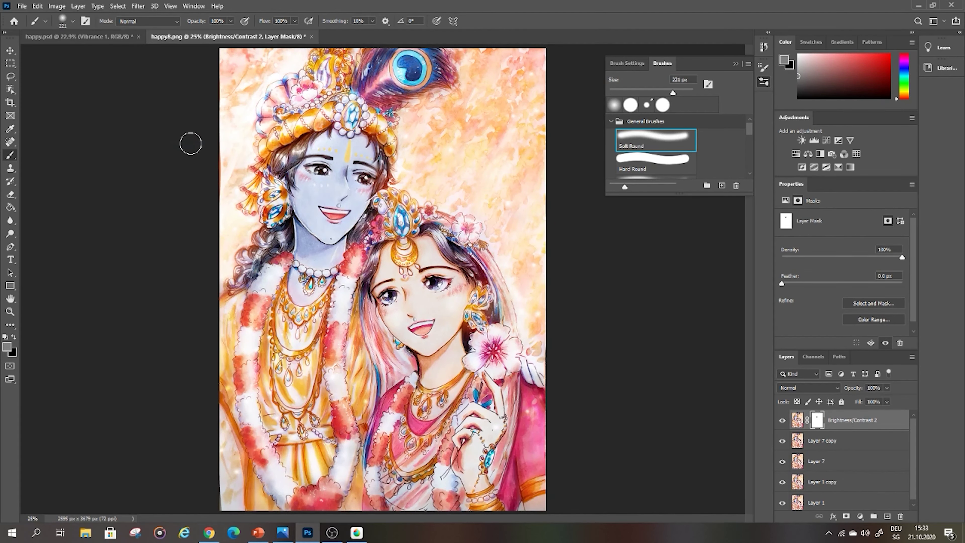